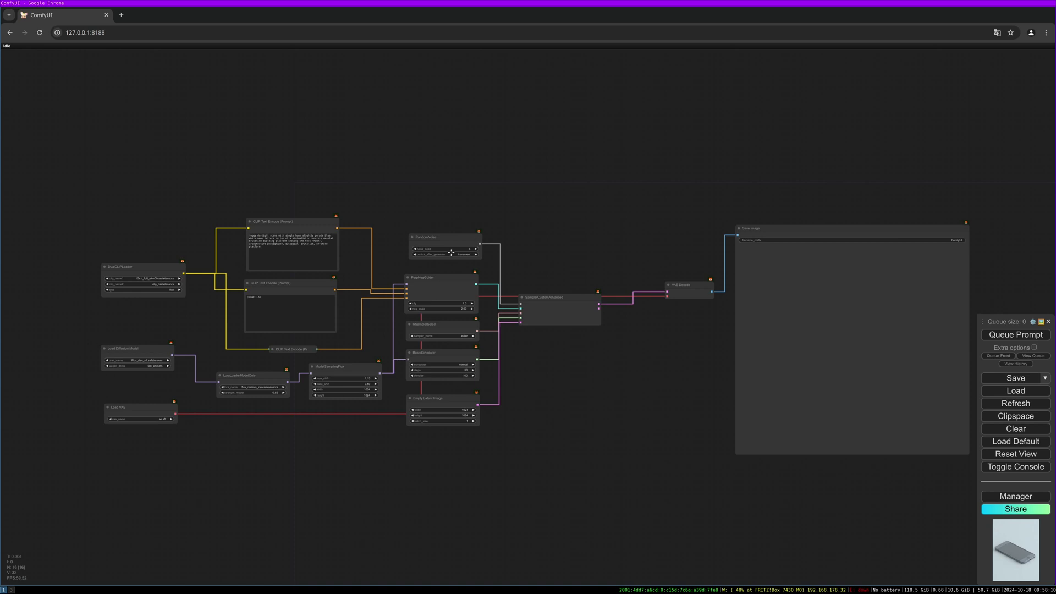
Step: Nudge the RandomNoise node slightly left and zoom in on the canvas
{"action": "left_click_drag", "start_coordinate": [453, 248], "coordinate": [449, 248]}
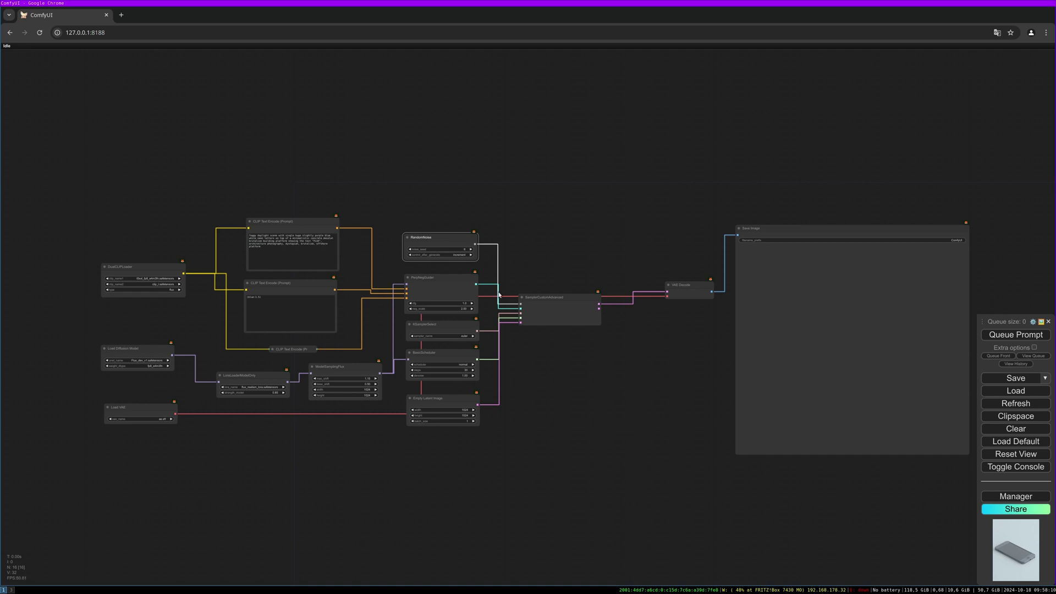
{"action": "scroll", "coordinate": [345, 349], "scroll_direction": "up", "scroll_amount": 1}
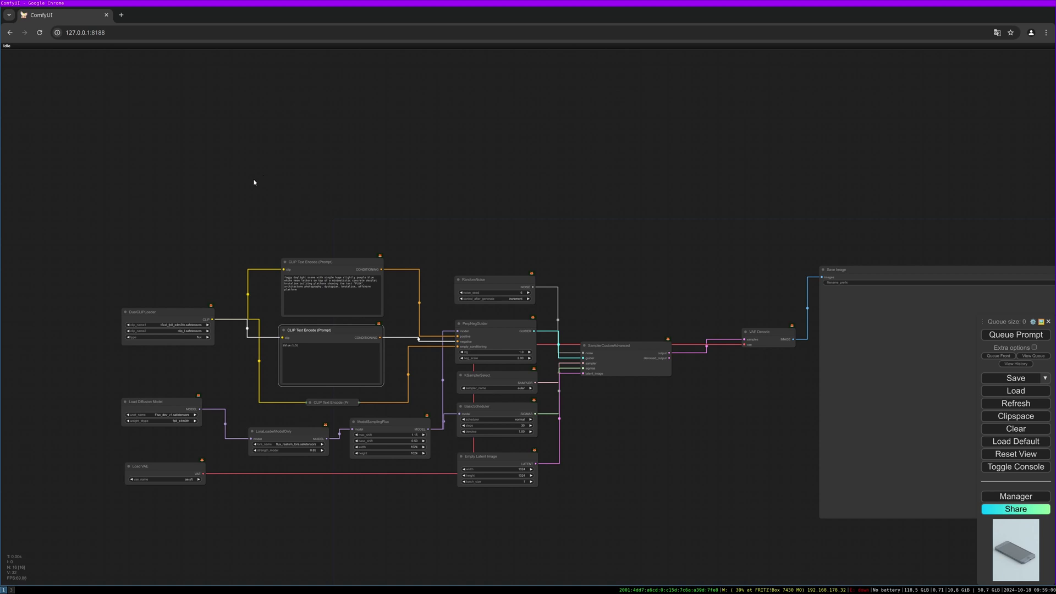
Step: Add a Text Load Line From File node to the canvas via node search
{"action": "double_click", "coordinate": [184, 195]}
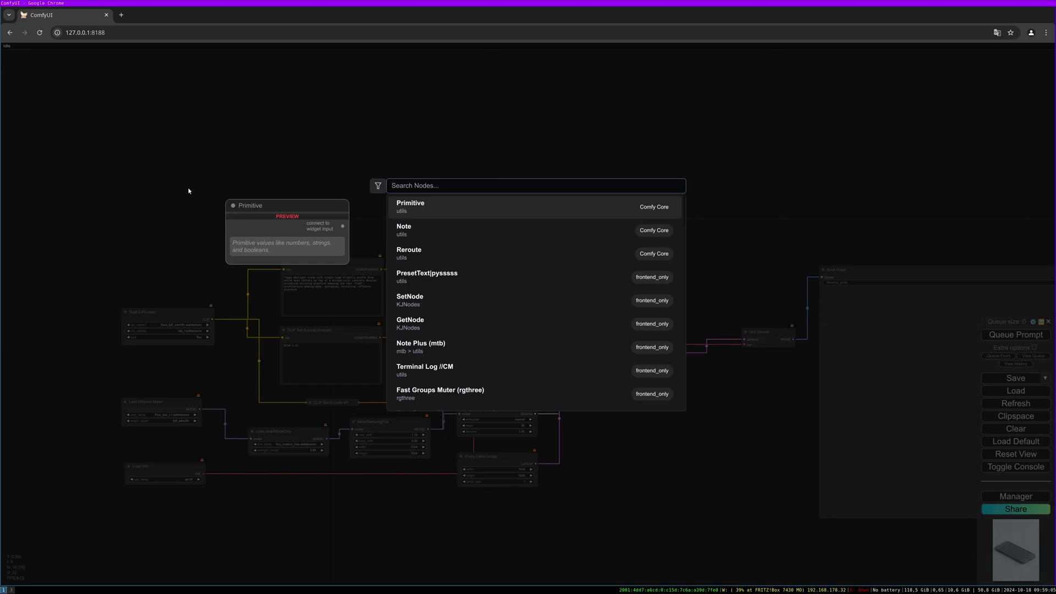
{"action": "type", "text": "text loa"}
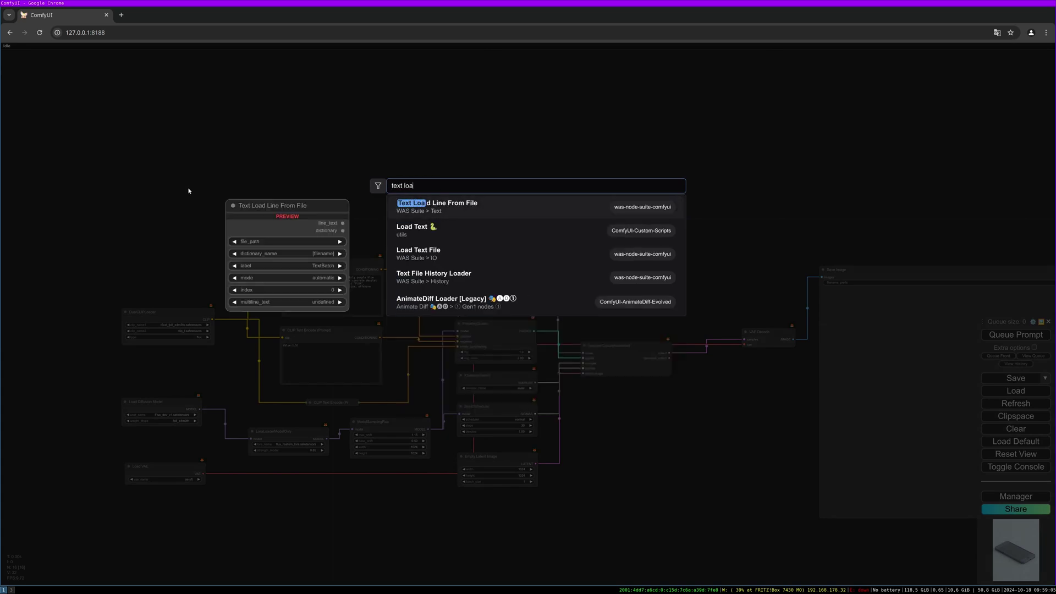
{"action": "type", "text": "d"}
{"action": "left_click", "coordinate": [443, 214]}
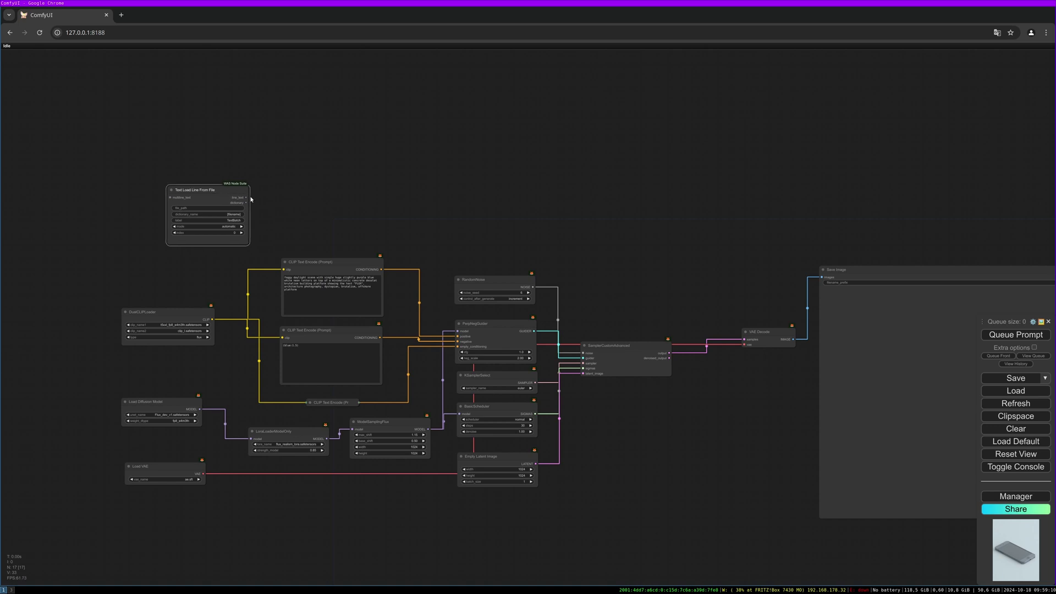
Step: Attach a Show Text node to the line_text output and arrange both nodes side by side
{"action": "left_click_drag", "start_coordinate": [216, 192], "coordinate": [310, 162]}
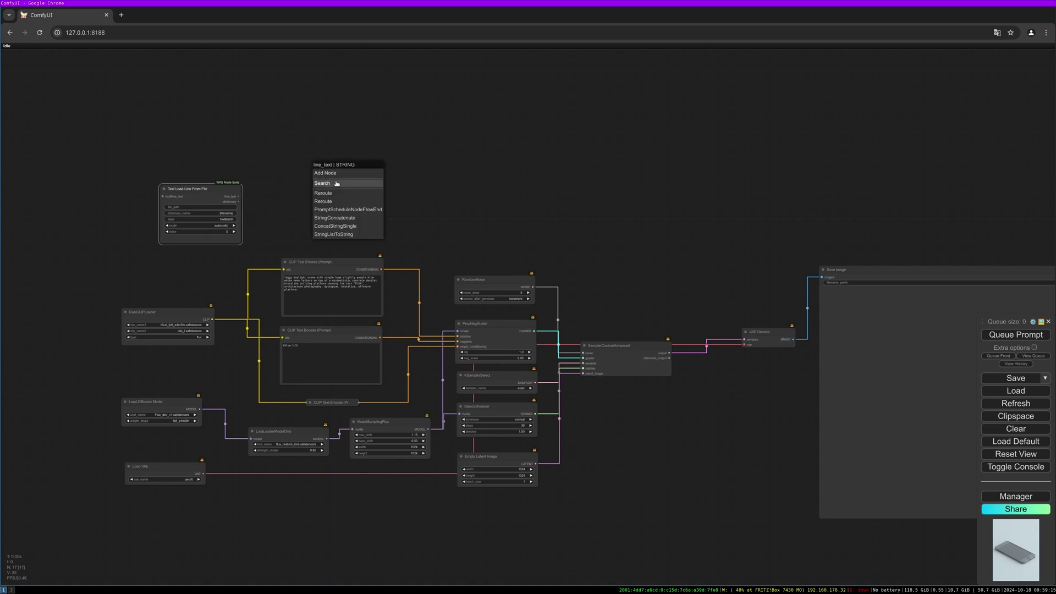
{"action": "left_click", "coordinate": [336, 185]}
{"action": "type", "text": "show"}
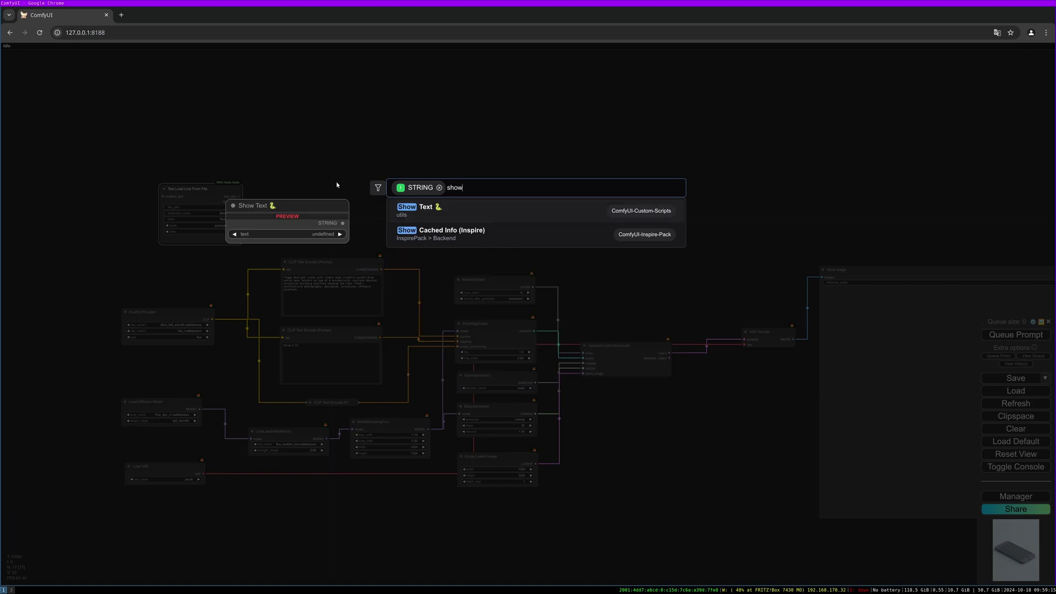
{"action": "left_click", "coordinate": [469, 210]}
{"action": "left_click_drag", "start_coordinate": [383, 174], "coordinate": [348, 178]}
{"action": "left_click_drag", "start_coordinate": [238, 191], "coordinate": [229, 189]}
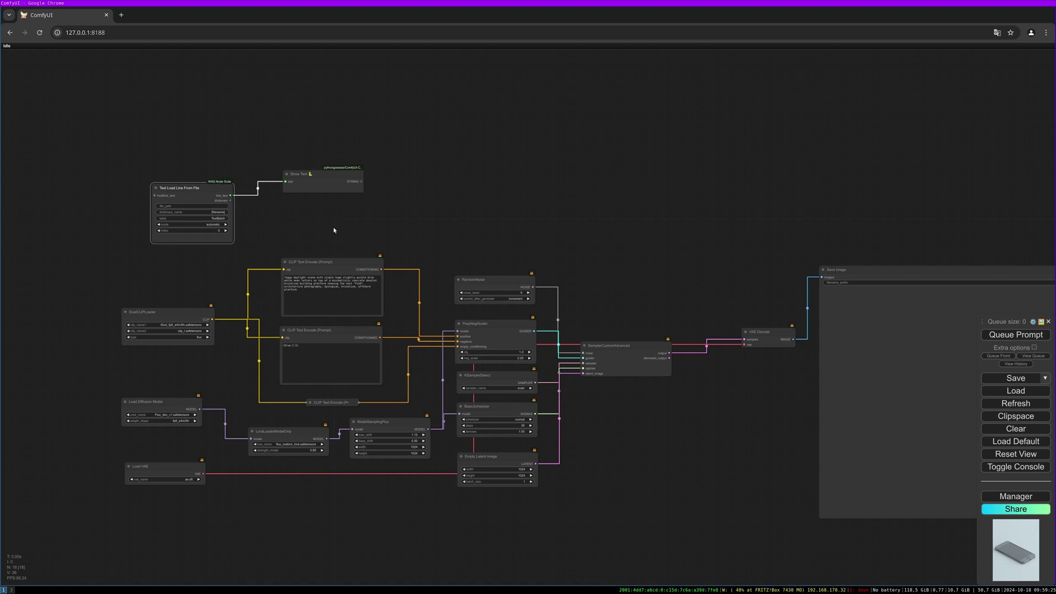
{"action": "left_click_drag", "start_coordinate": [330, 176], "coordinate": [329, 181]}
Step: Use Convert index to input on the Text Load Line From File node, then centre it in view
{"action": "scroll", "coordinate": [190, 215], "scroll_direction": "up", "scroll_amount": 7}
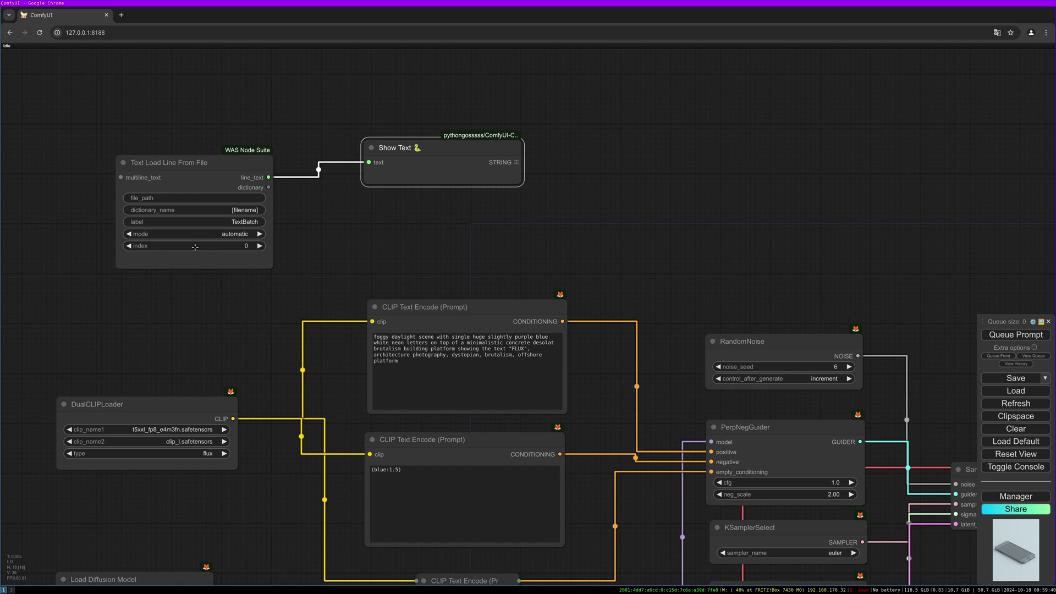
{"action": "right_click", "coordinate": [196, 247]}
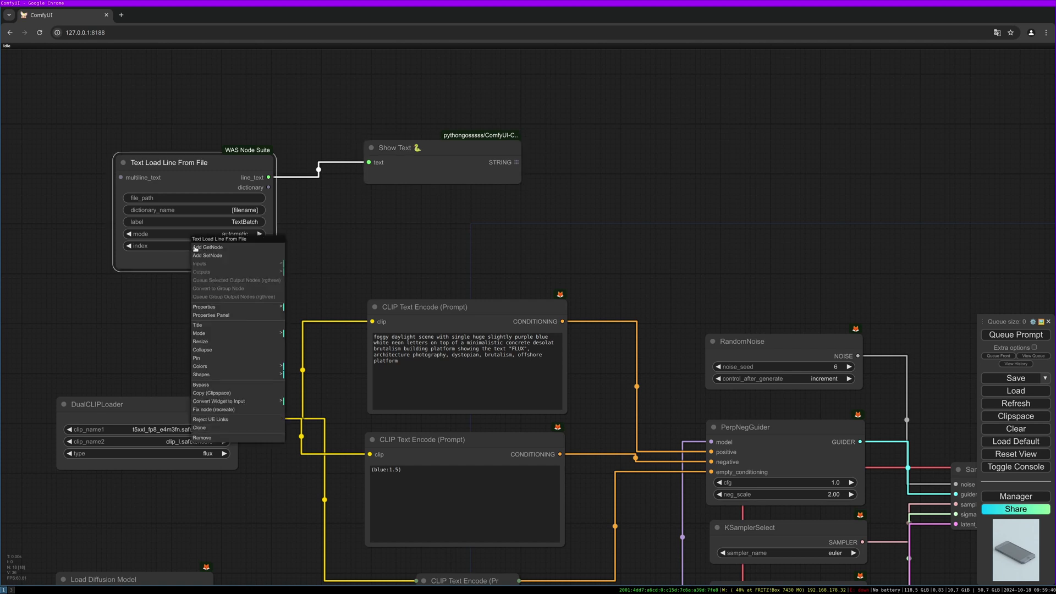
{"action": "left_click", "coordinate": [258, 405]}
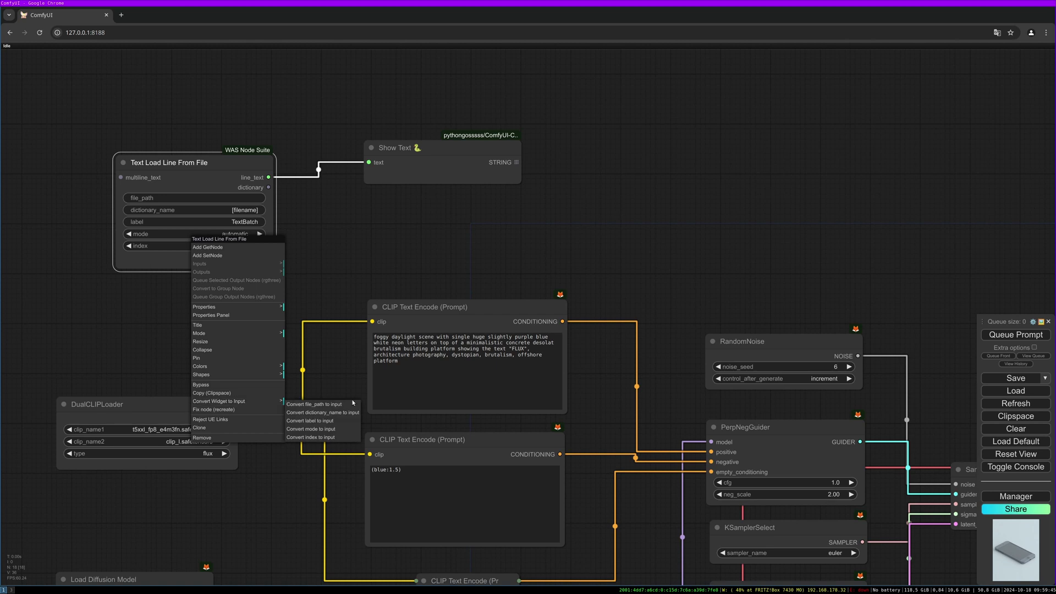
{"action": "left_click", "coordinate": [337, 438]}
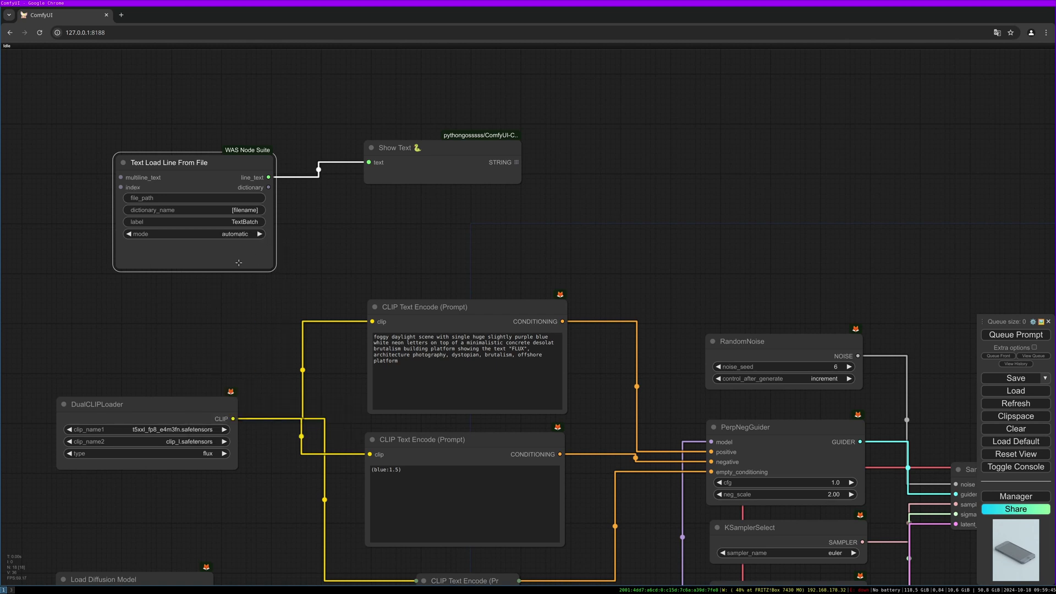
{"action": "left_click_drag", "start_coordinate": [232, 265], "coordinate": [503, 285]}
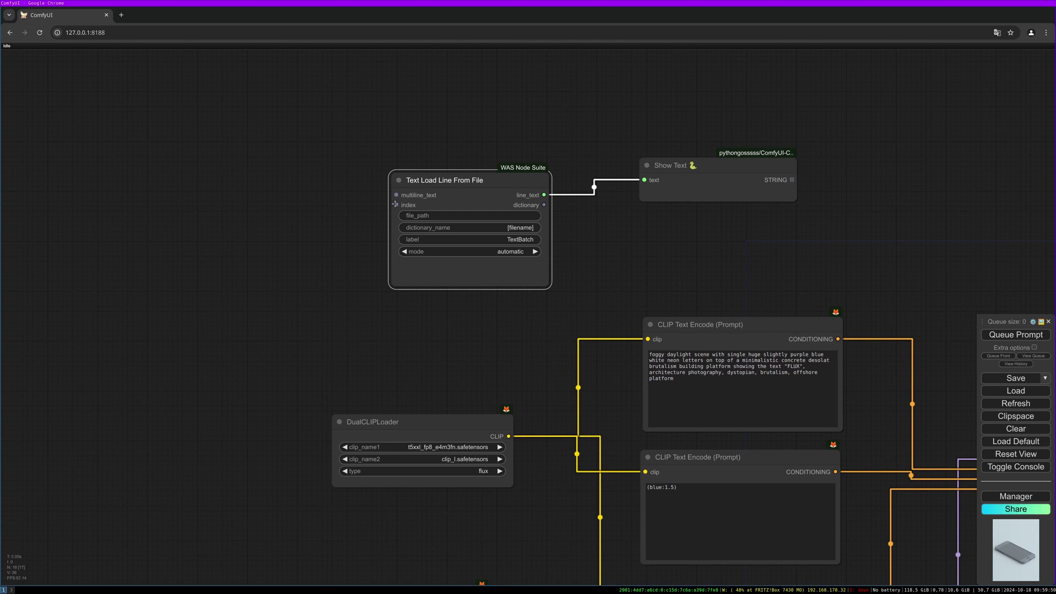
Step: Create an INT index primitive wired to the loader's index, widen it, and set control_after_generate to increment
{"action": "left_click_drag", "start_coordinate": [429, 179], "coordinate": [426, 175]}
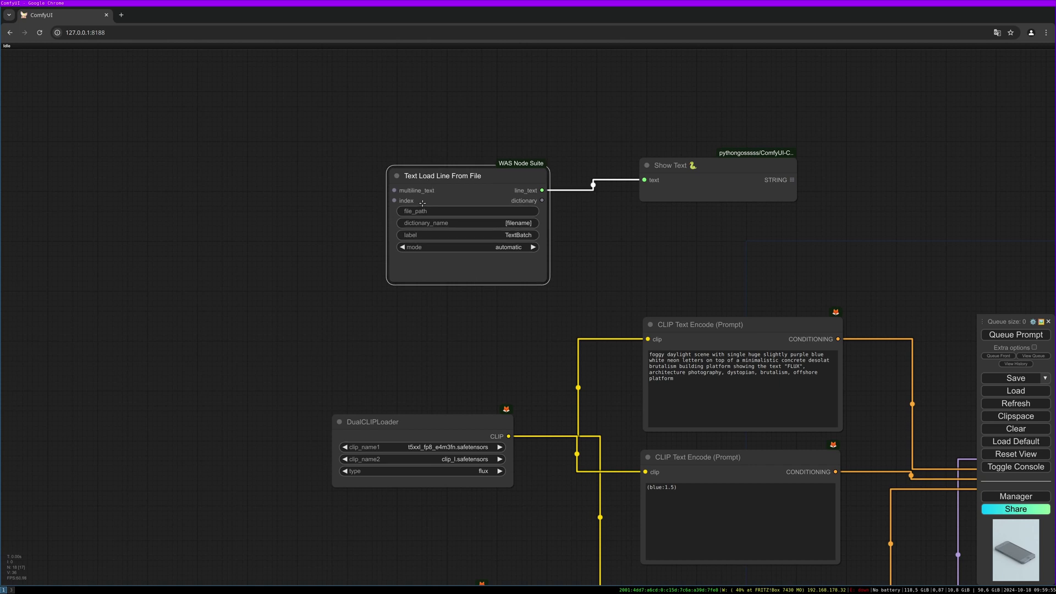
{"action": "double_click", "coordinate": [394, 200]}
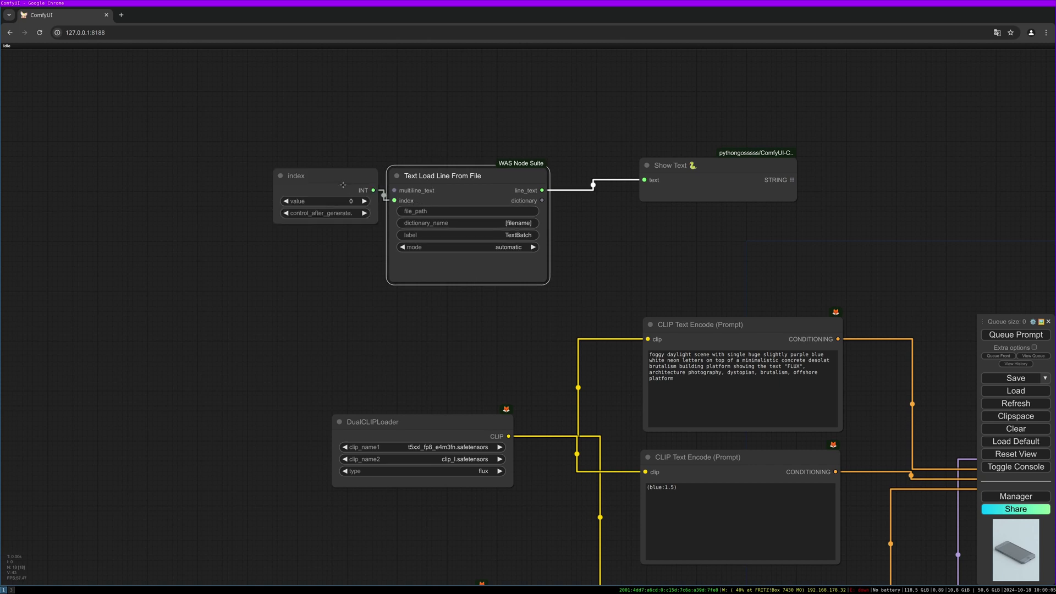
{"action": "left_click_drag", "start_coordinate": [324, 183], "coordinate": [292, 169]}
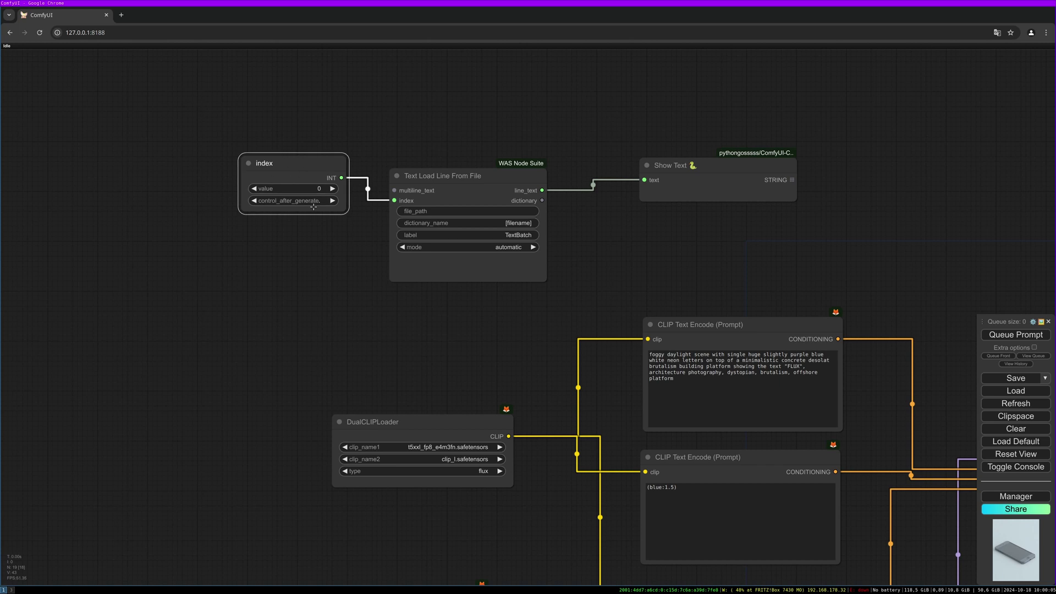
{"action": "left_click_drag", "start_coordinate": [342, 215], "coordinate": [363, 216]}
{"action": "left_click_drag", "start_coordinate": [284, 177], "coordinate": [221, 197]}
{"action": "left_click", "coordinate": [271, 222]}
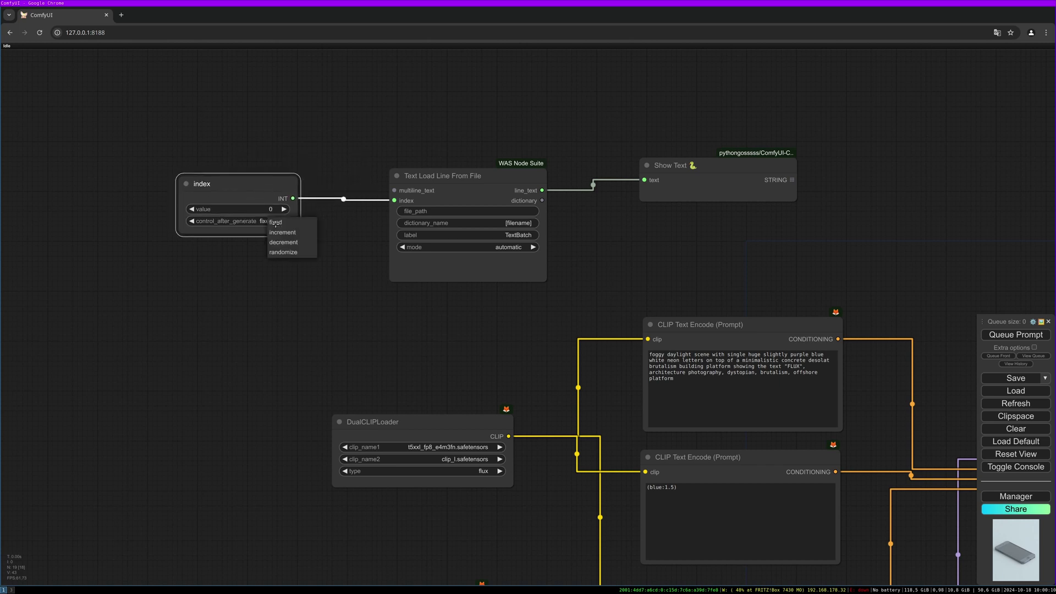
{"action": "left_click", "coordinate": [283, 232]}
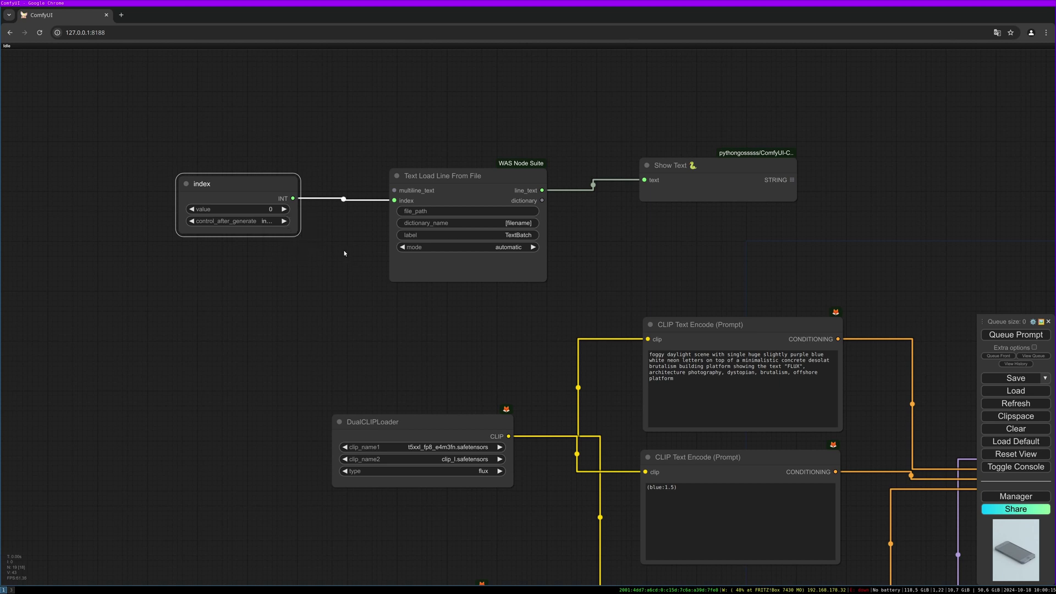
{"action": "left_click_drag", "start_coordinate": [259, 183], "coordinate": [262, 190]}
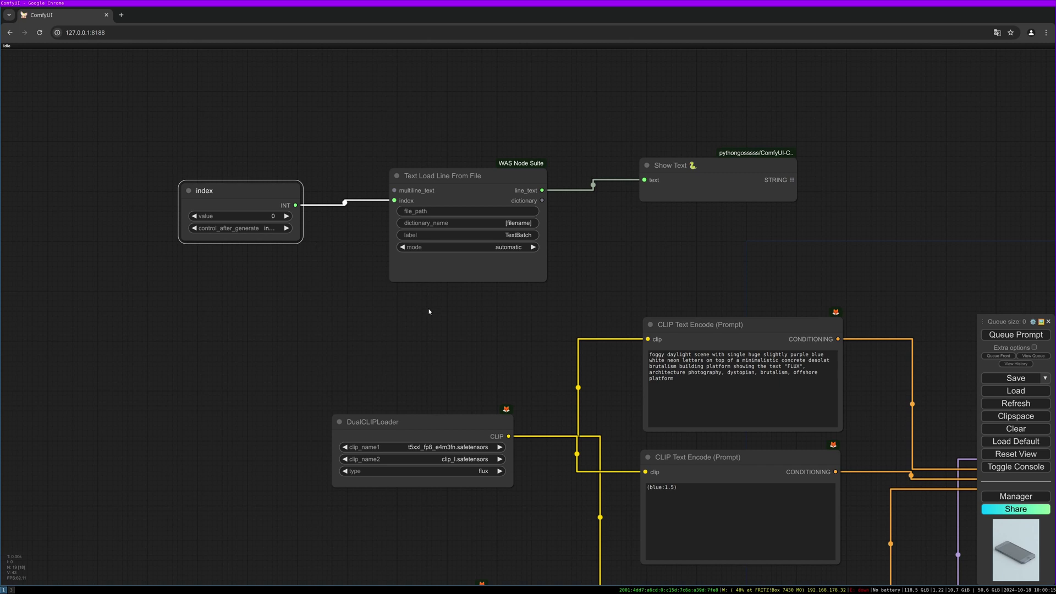
{"action": "scroll", "coordinate": [451, 312], "scroll_direction": "right", "scroll_amount": 3}
{"action": "scroll", "coordinate": [451, 312], "scroll_direction": "down", "scroll_amount": 1}
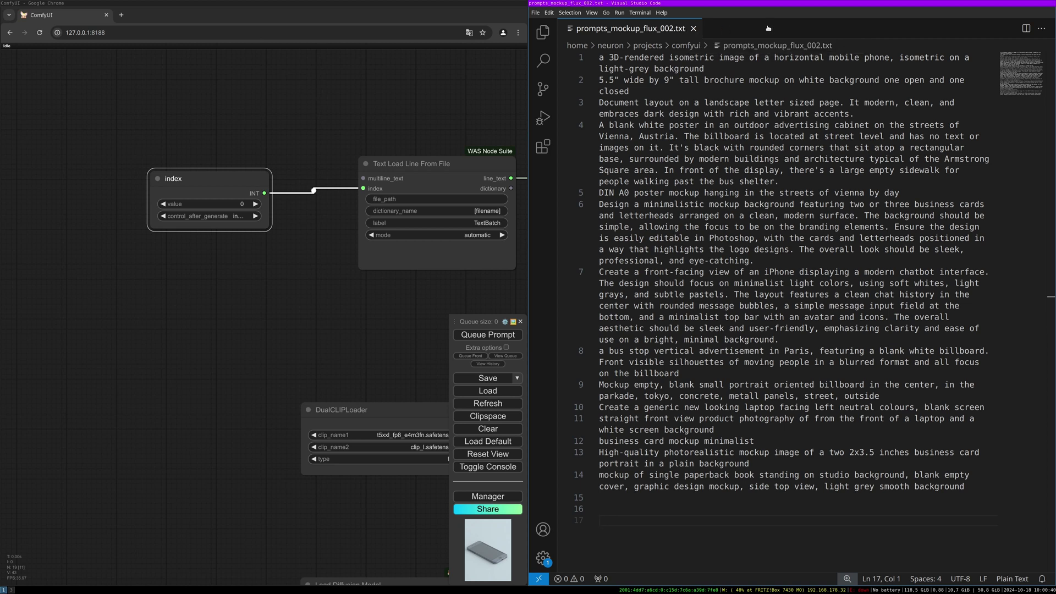
Step: Paste the prompt file path into the loader, set dictionary_name to 0 and mode to index
{"action": "left_click", "coordinate": [466, 277]}
{"action": "left_click_drag", "start_coordinate": [464, 281], "coordinate": [425, 249]}
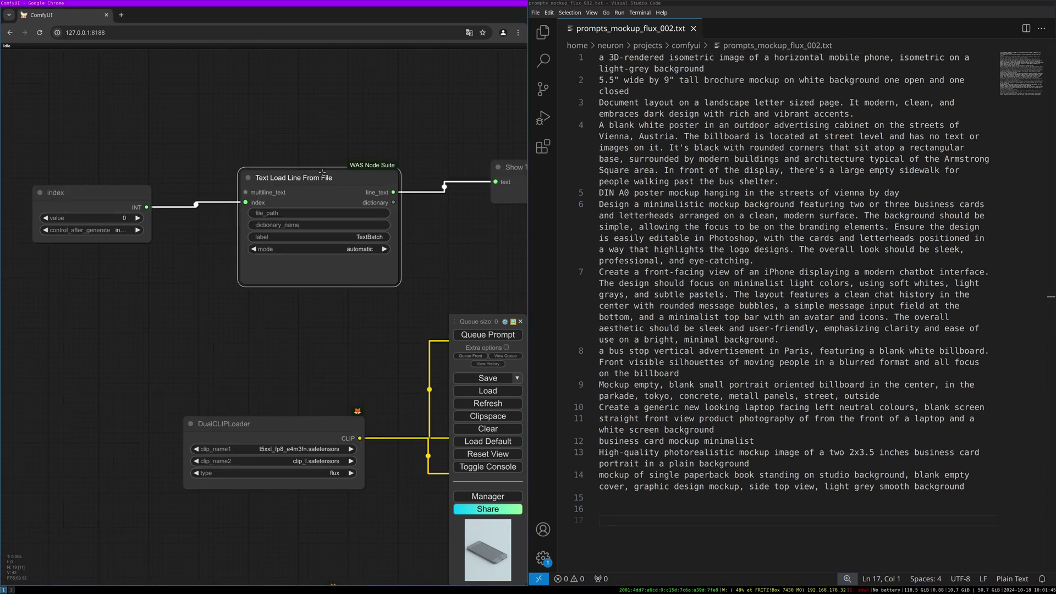
{"action": "left_click", "coordinate": [322, 213]}
{"action": "key", "text": "ctrl+v"}
{"action": "left_click", "coordinate": [456, 212]}
{"action": "left_click", "coordinate": [365, 226]}
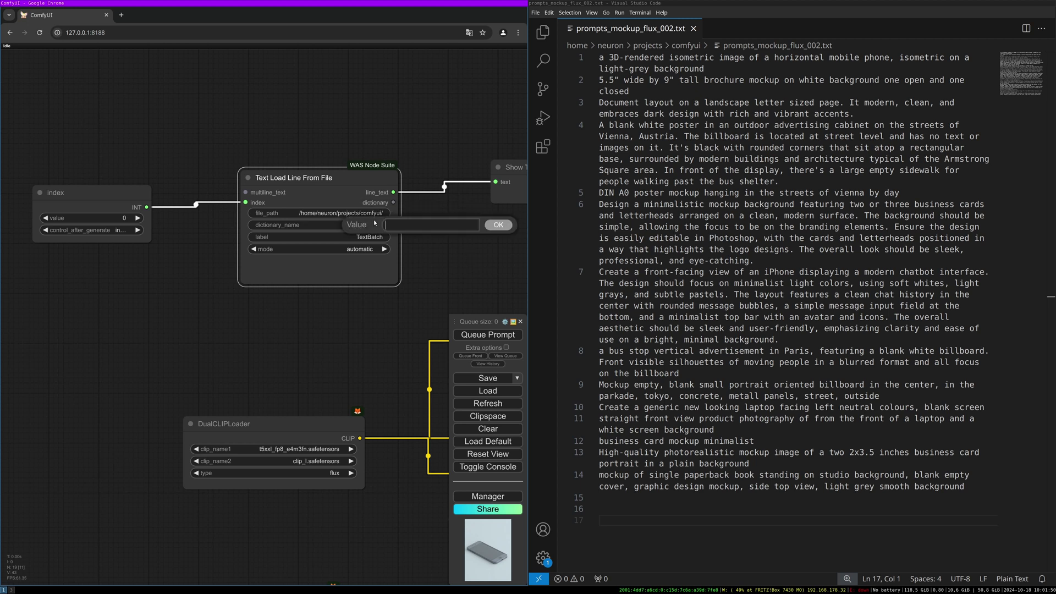
{"action": "type", "text": "0"}
{"action": "key", "text": "Return"}
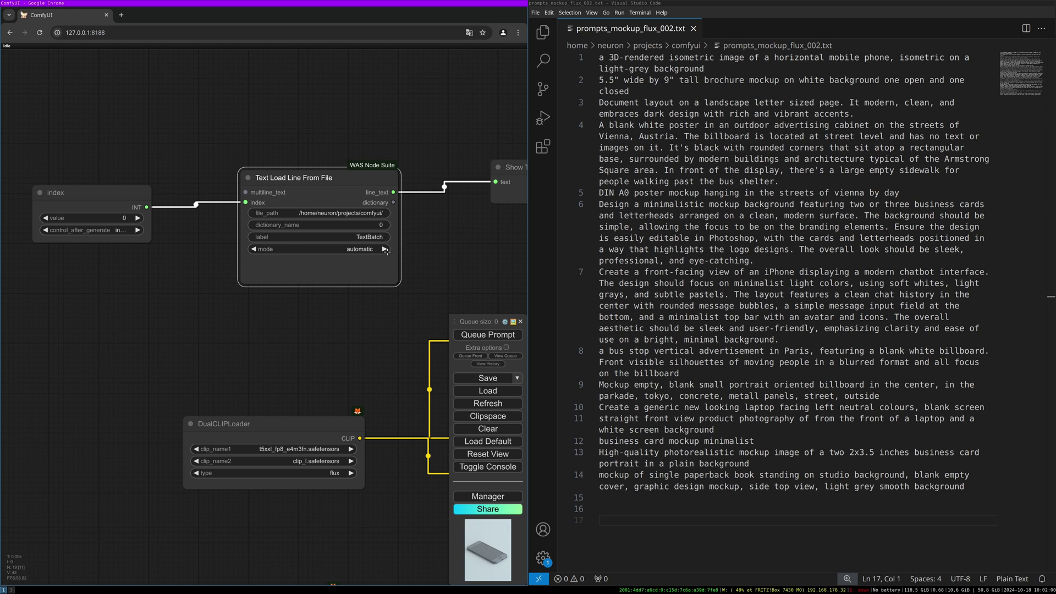
{"action": "left_click", "coordinate": [383, 249]}
Step: Reposition the index node and delete the trailing character of the first line in prompts_mockup_flux_002.txt
{"action": "left_click_drag", "start_coordinate": [433, 272], "coordinate": [409, 269]}
{"action": "left_click", "coordinate": [46, 182]}
{"action": "left_click_drag", "start_coordinate": [45, 182], "coordinate": [52, 186]}
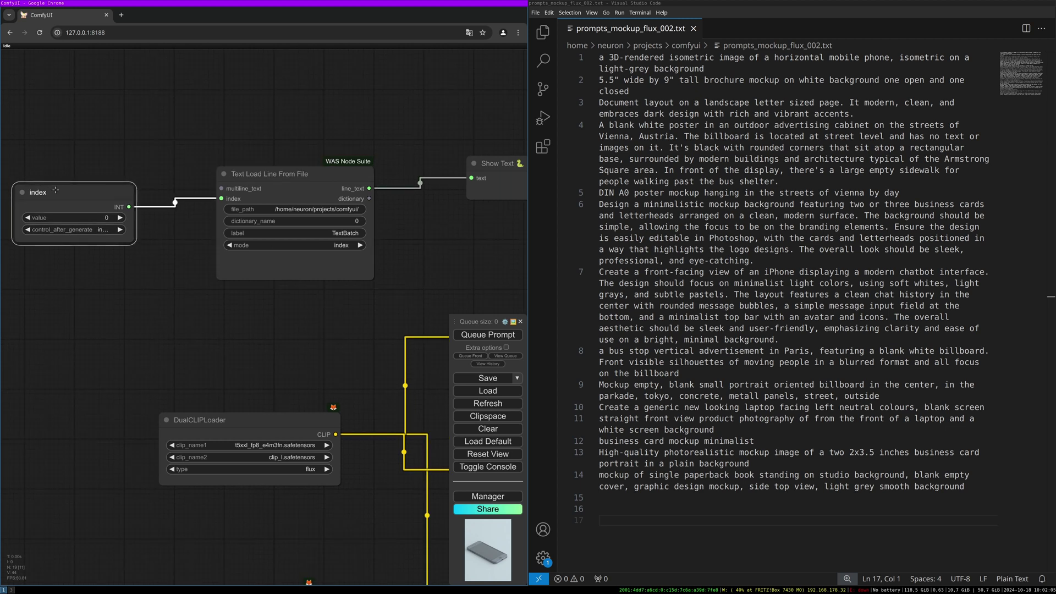
{"action": "left_click", "coordinate": [282, 194]}
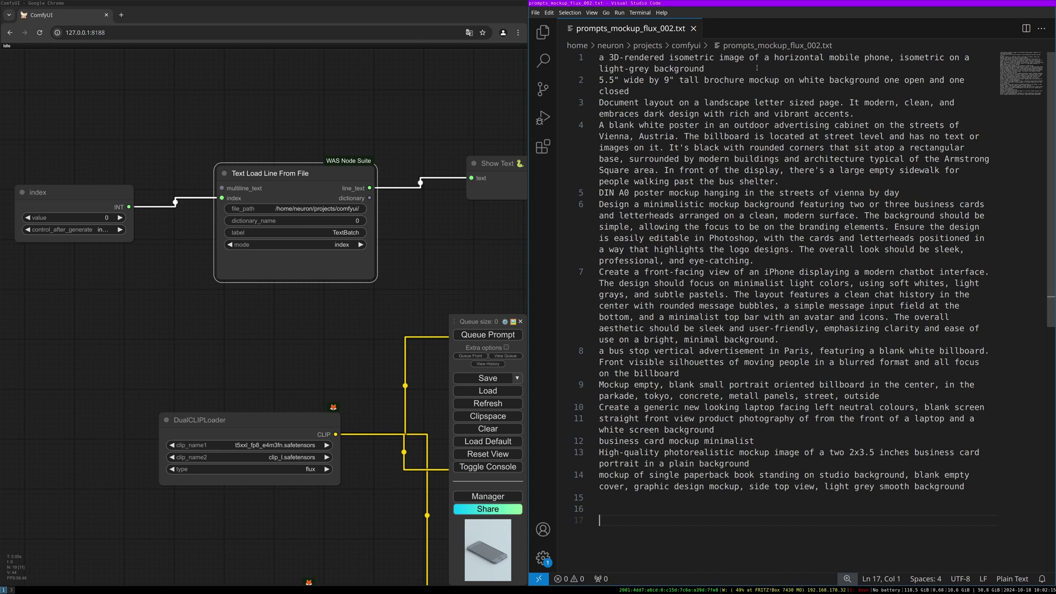
{"action": "left_click", "coordinate": [730, 69]}
{"action": "key", "text": "BackSpace"}
Step: Bring the positive CLIP Text Encode node into view and focus its prompt text box
{"action": "left_click_drag", "start_coordinate": [469, 245], "coordinate": [240, 155]}
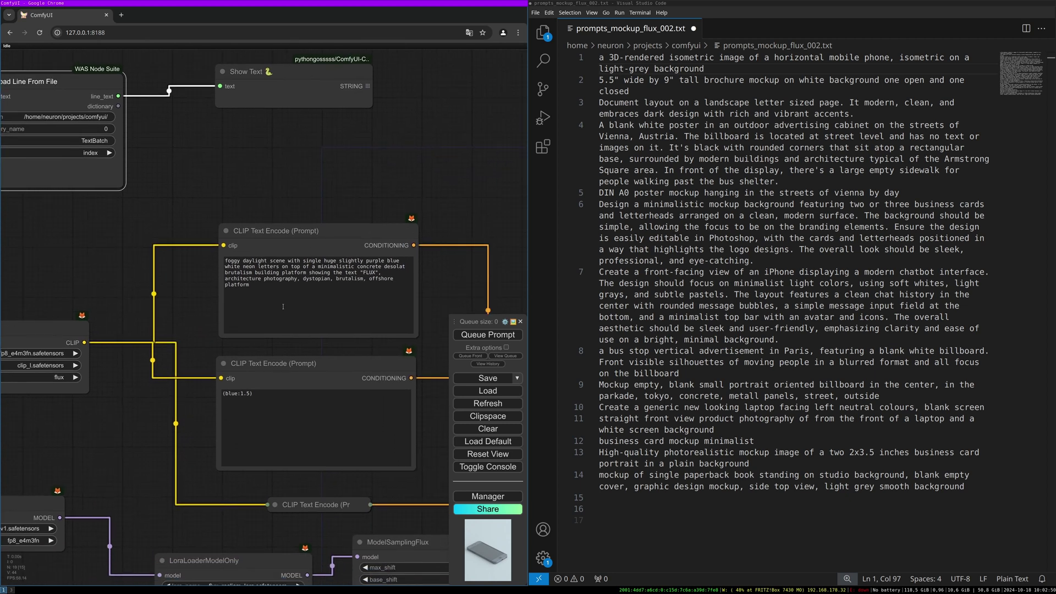
{"action": "left_click_drag", "start_coordinate": [295, 235], "coordinate": [318, 163]}
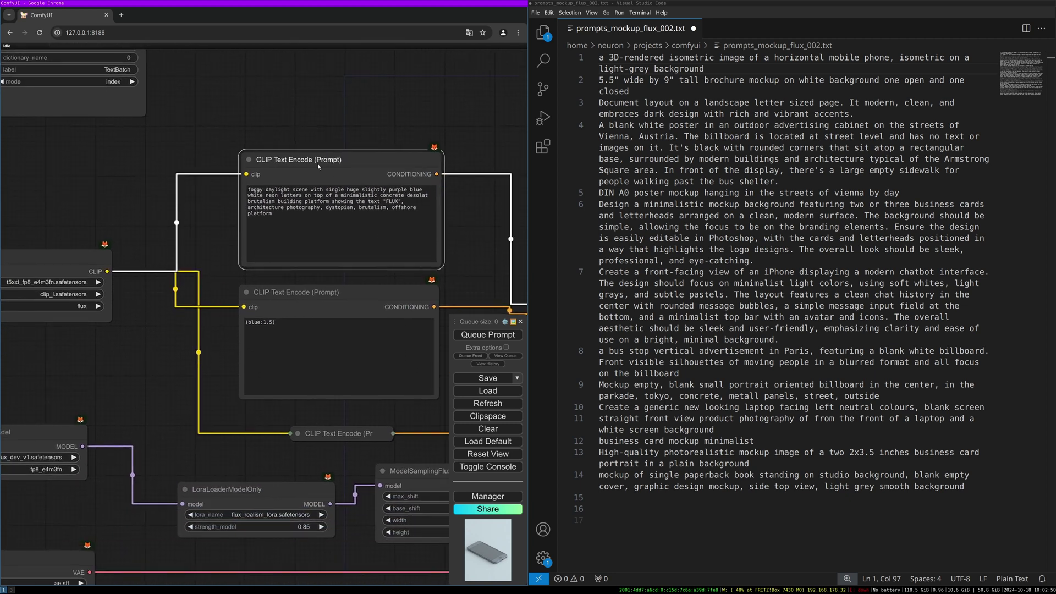
{"action": "left_click", "coordinate": [319, 231]}
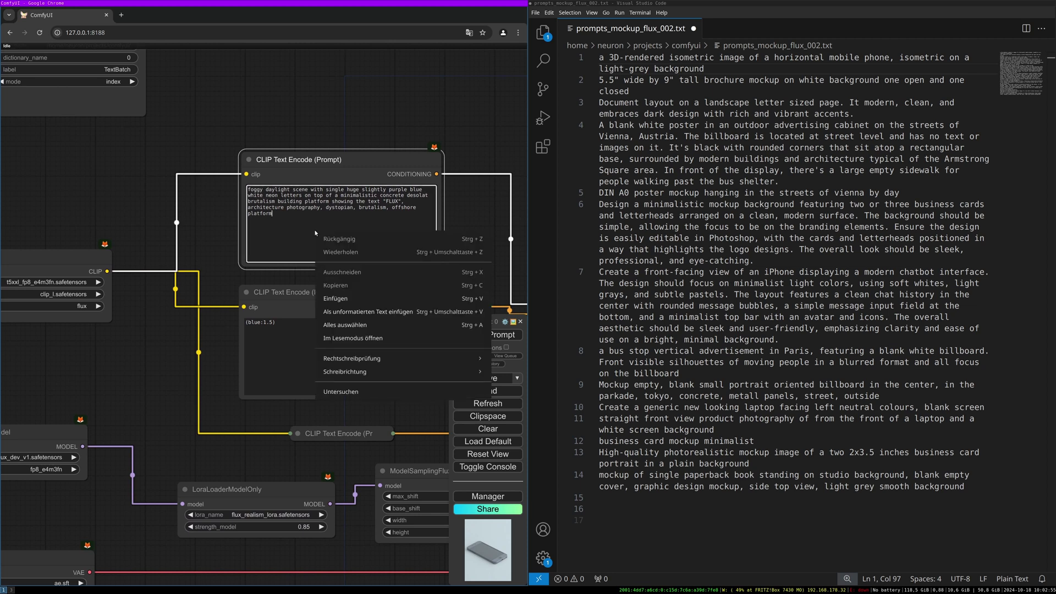
Step: Convert the positive prompt's text to an input and link the loader's line_text to it
{"action": "right_click", "coordinate": [341, 173]}
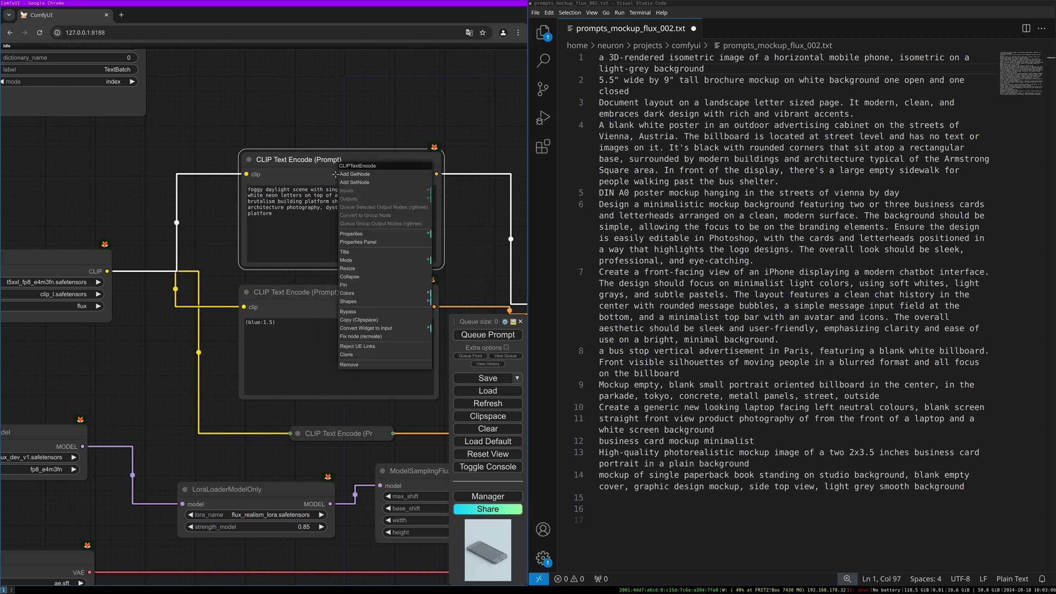
{"action": "left_click", "coordinate": [381, 330]}
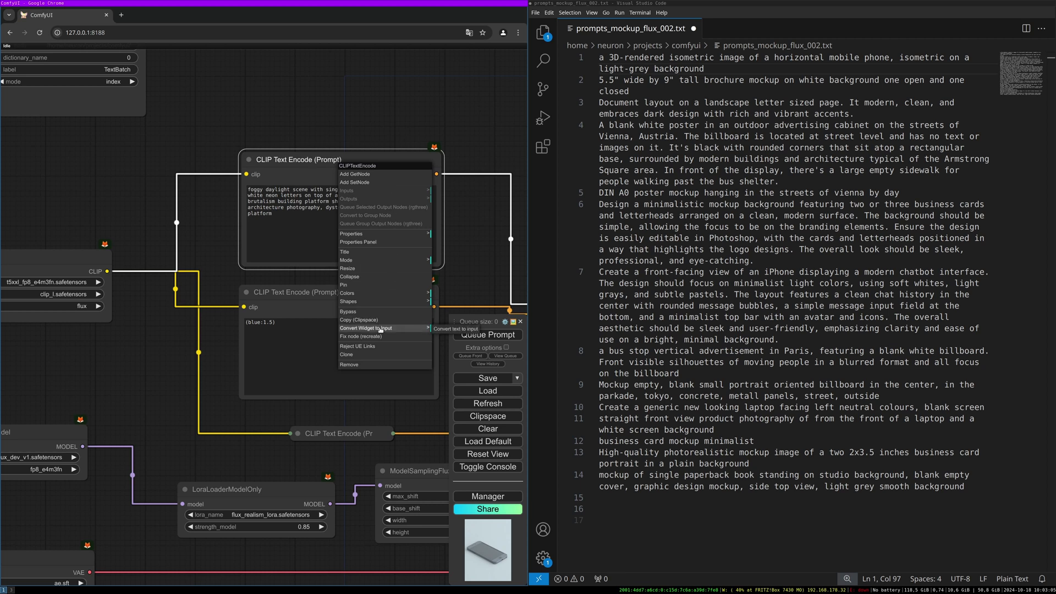
{"action": "left_click", "coordinate": [456, 329]}
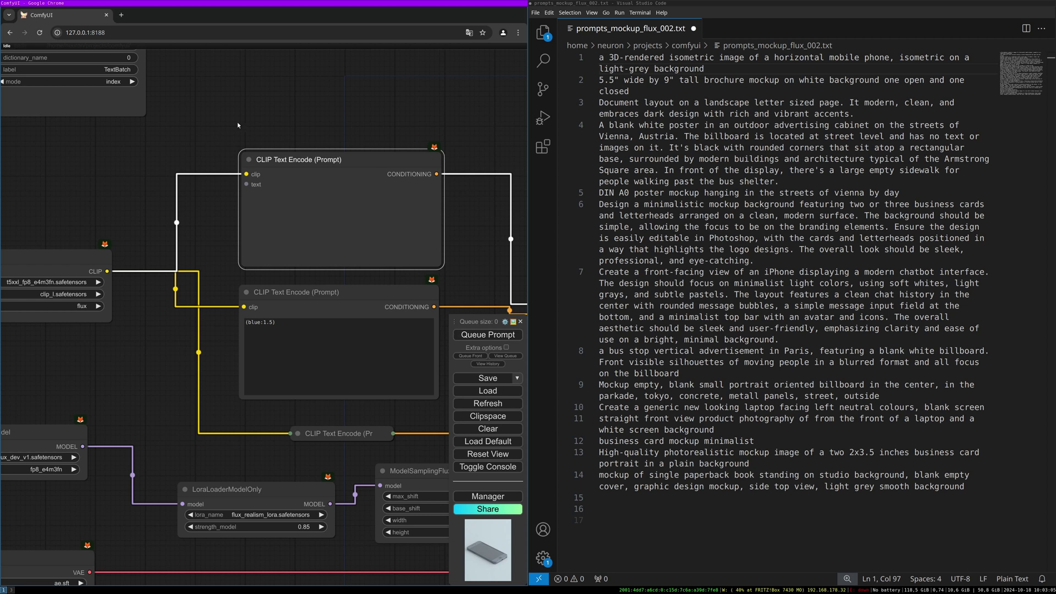
{"action": "left_click_drag", "start_coordinate": [165, 71], "coordinate": [229, 144]}
{"action": "left_click_drag", "start_coordinate": [204, 96], "coordinate": [394, 249]}
{"action": "left_click_drag", "start_coordinate": [333, 175], "coordinate": [332, 171]}
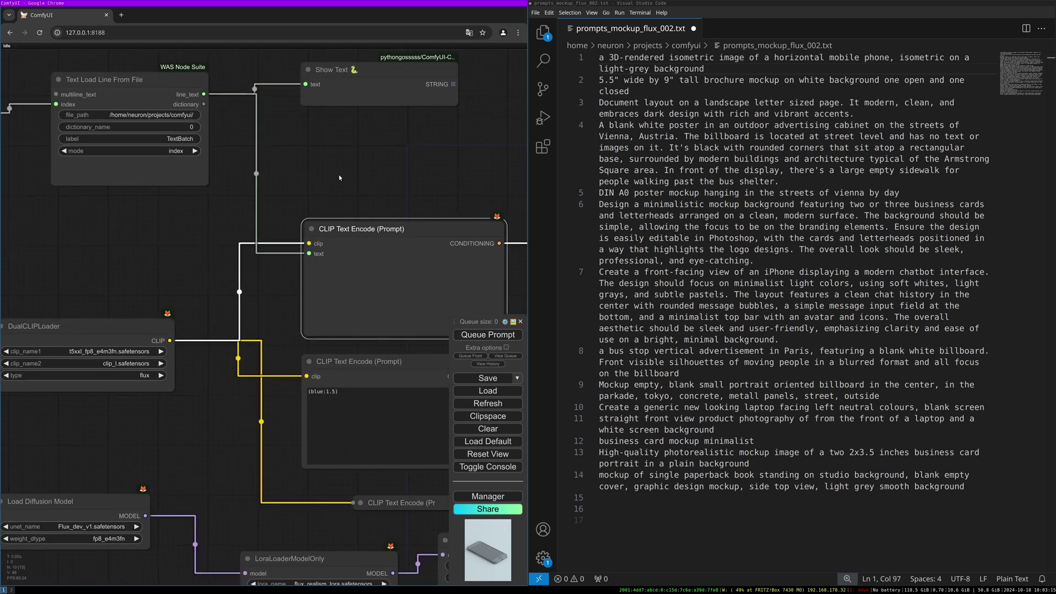
Step: Place Show Text beside the prompt and set the negative prompt to 'text, watermark'
{"action": "left_click_drag", "start_coordinate": [409, 211], "coordinate": [294, 174]}
{"action": "left_click", "coordinate": [279, 324]}
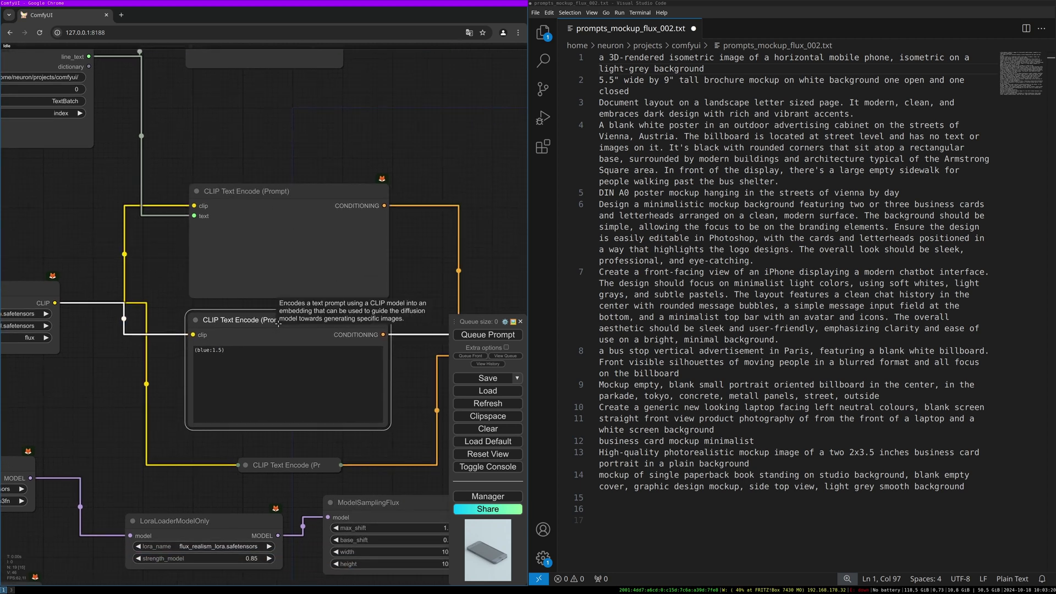
{"action": "left_click_drag", "start_coordinate": [241, 144], "coordinate": [231, 200]}
{"action": "left_click_drag", "start_coordinate": [252, 117], "coordinate": [271, 203]}
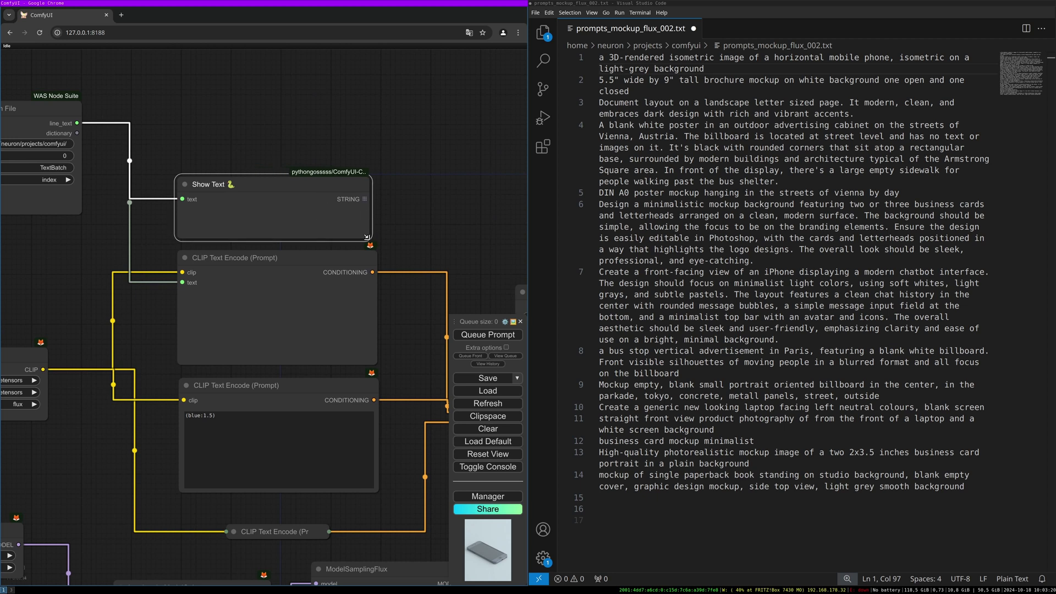
{"action": "scroll", "coordinate": [363, 154], "scroll_direction": "down", "scroll_amount": 3}
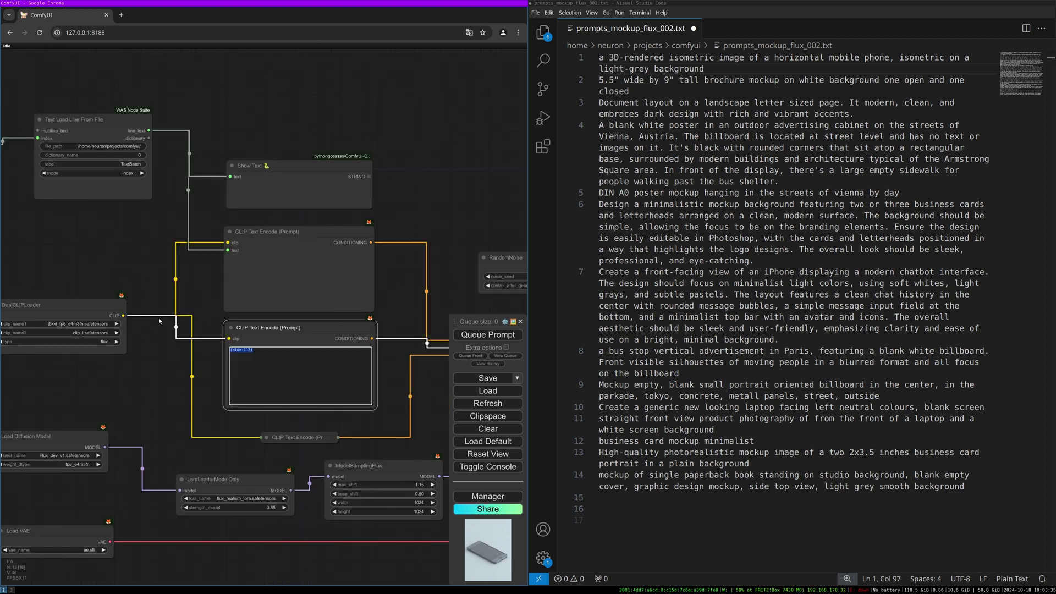
{"action": "type", "text": "text, watermark"}
Step: Render the phone image and set the widened Show Text node directly above Save Image
{"action": "key", "text": "ctrl+Return"}
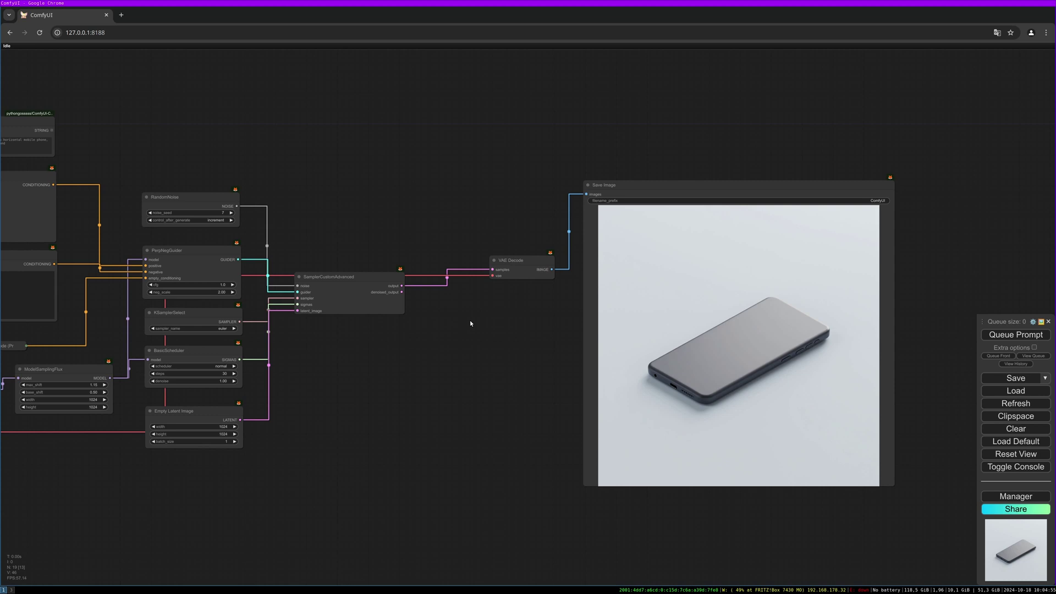
{"action": "left_click_drag", "start_coordinate": [478, 322], "coordinate": [537, 331]}
{"action": "left_click_drag", "start_coordinate": [49, 134], "coordinate": [658, 177]}
{"action": "left_click_drag", "start_coordinate": [518, 126], "coordinate": [519, 130]}
{"action": "left_click_drag", "start_coordinate": [453, 173], "coordinate": [468, 173]}
{"action": "scroll", "coordinate": [645, 276], "scroll_direction": "up", "scroll_amount": 4}
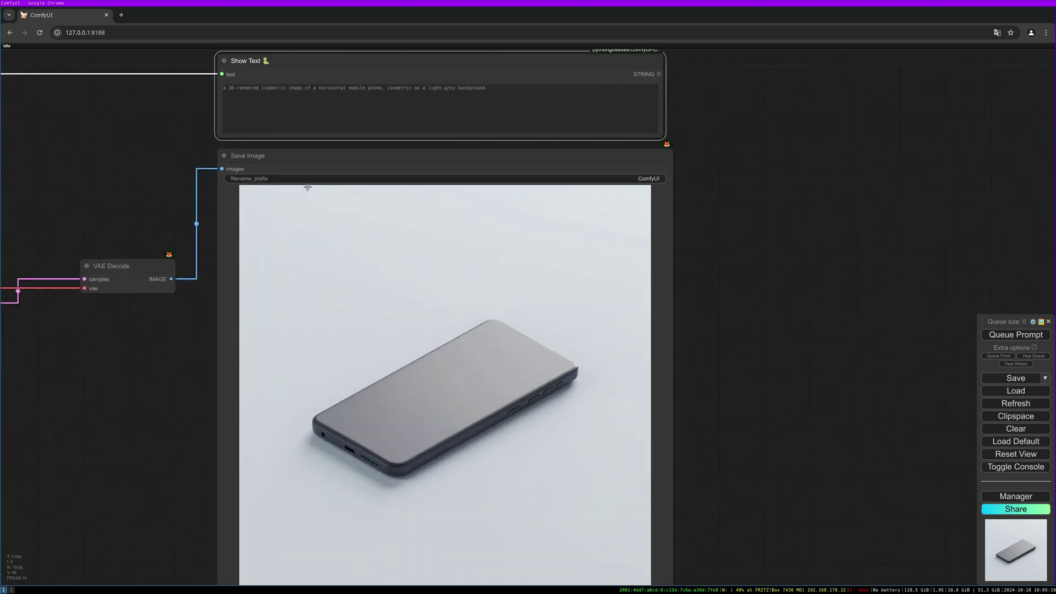
{"action": "left_click_drag", "start_coordinate": [334, 155], "coordinate": [331, 179]}
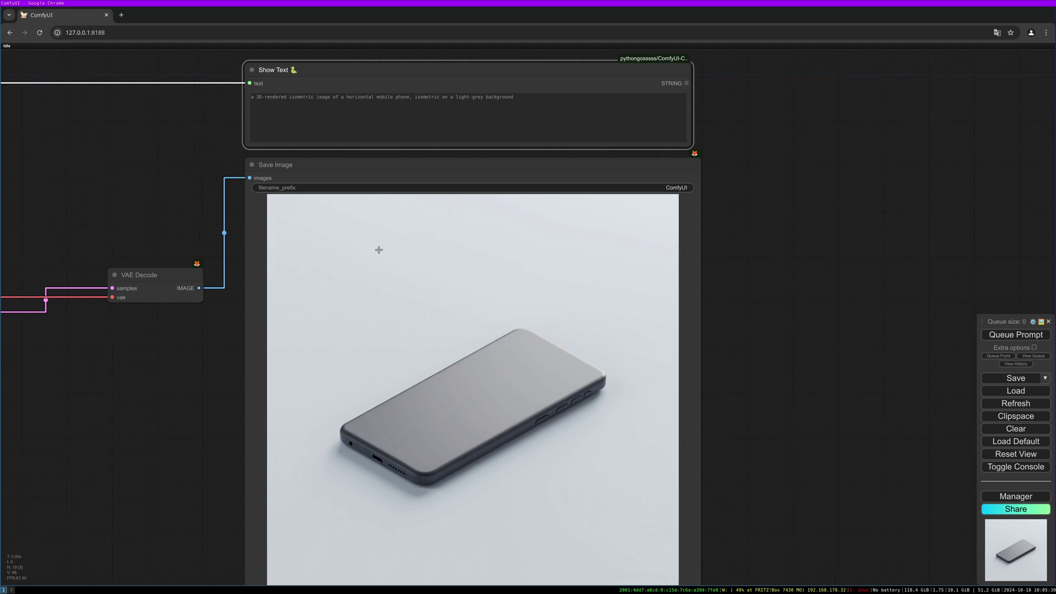
{"action": "left_click_drag", "start_coordinate": [791, 322], "coordinate": [777, 303]}
{"action": "scroll", "coordinate": [580, 313], "scroll_direction": "down", "scroll_amount": 2}
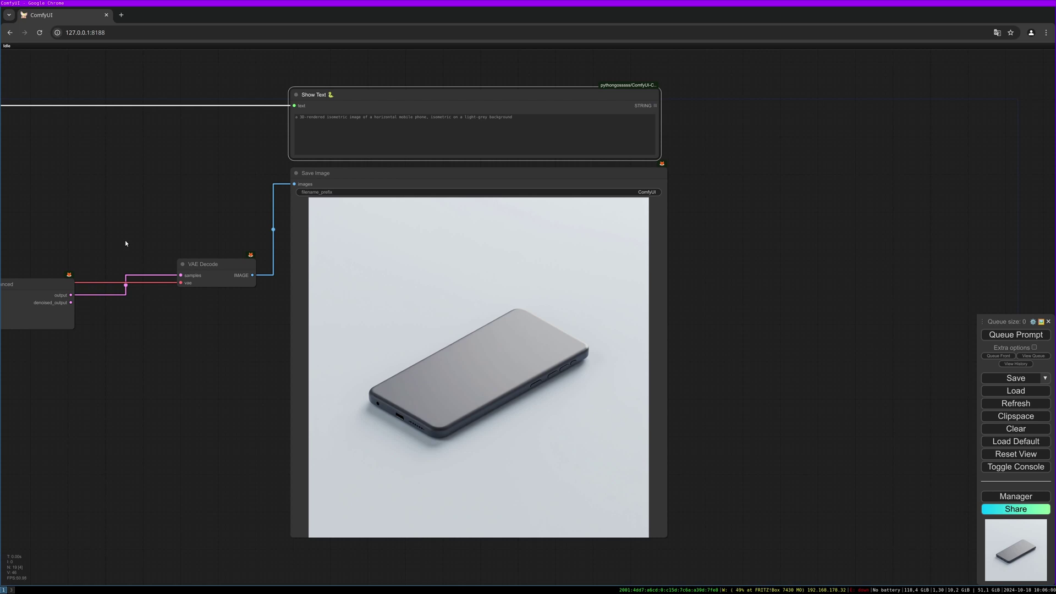
Step: Frame the Show Text and preview nodes, then queue another render of the phone prompt
{"action": "scroll", "coordinate": [126, 243], "scroll_direction": "down", "scroll_amount": 3}
{"action": "left_click_drag", "start_coordinate": [125, 243], "coordinate": [107, 272]}
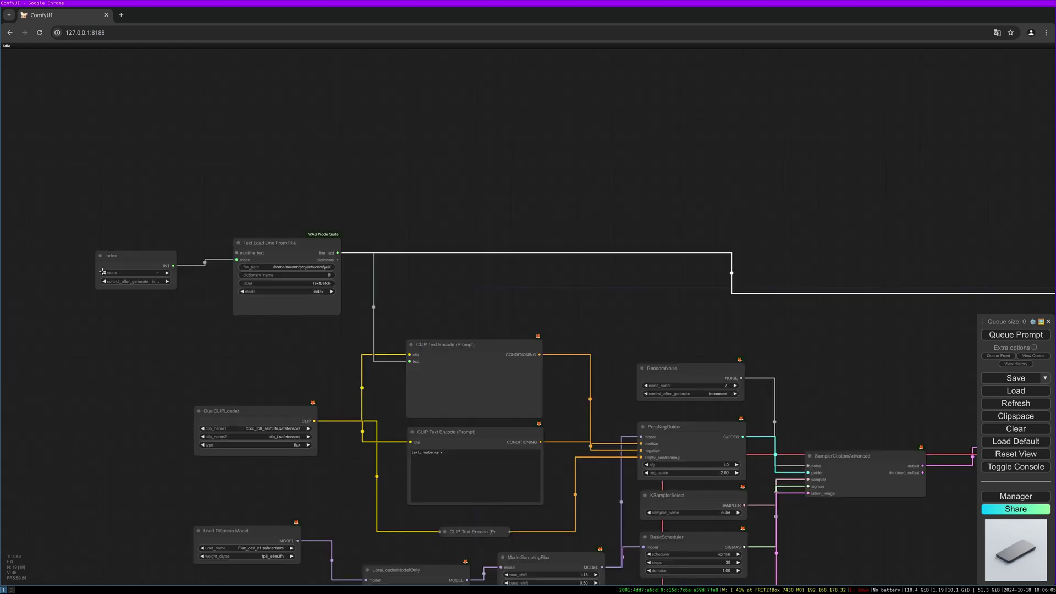
{"action": "scroll", "coordinate": [724, 330], "scroll_direction": "down", "scroll_amount": 3}
{"action": "left_click_drag", "start_coordinate": [724, 331], "coordinate": [219, 292]}
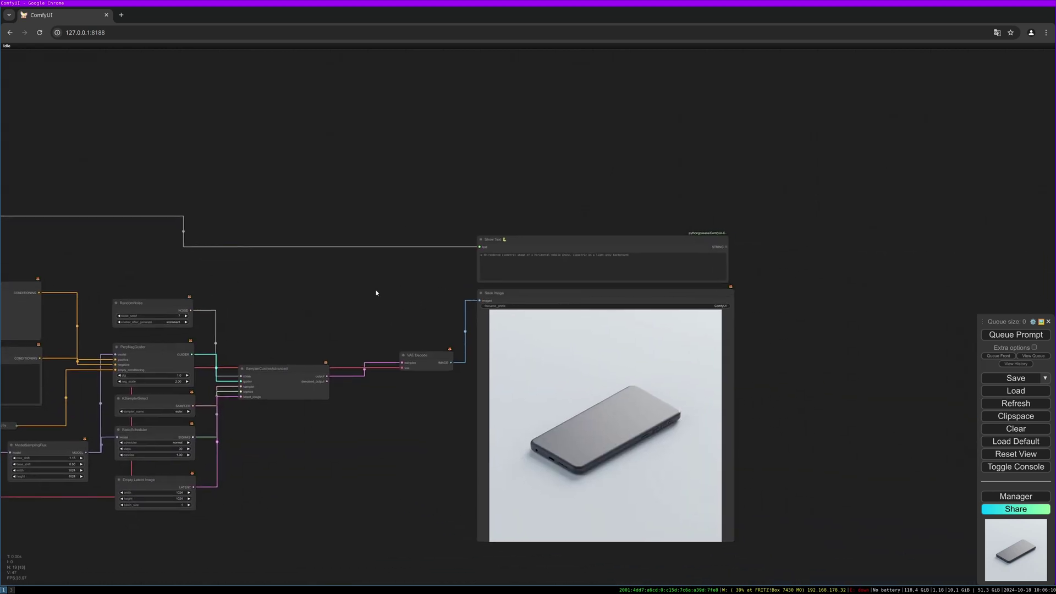
{"action": "scroll", "coordinate": [382, 293], "scroll_direction": "up", "scroll_amount": 2}
{"action": "left_click_drag", "start_coordinate": [266, 264], "coordinate": [179, 209]}
{"action": "left_click", "coordinate": [1001, 334]}
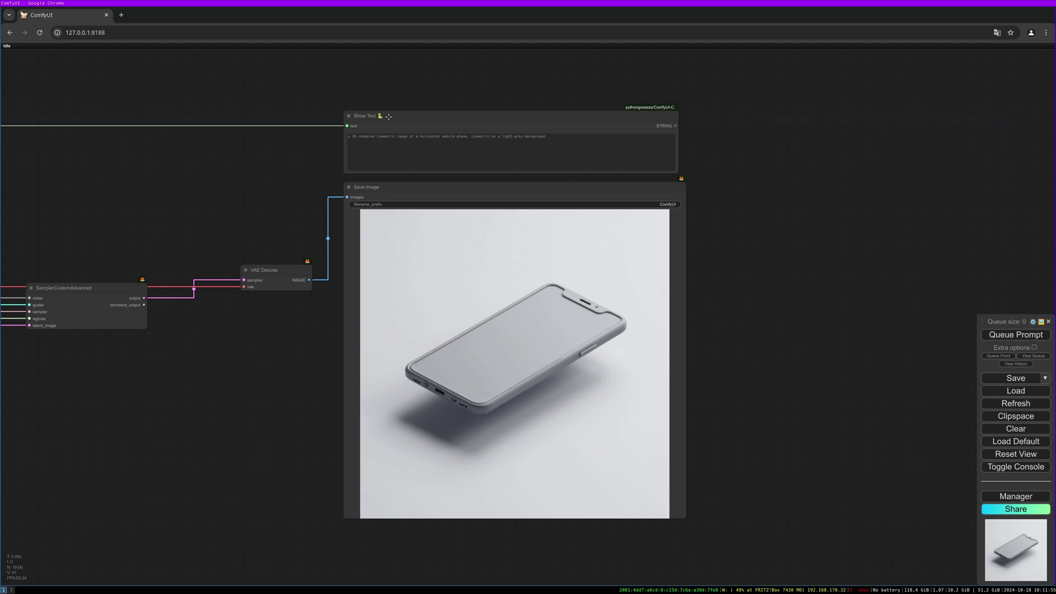
{"action": "left_click", "coordinate": [381, 156]}
{"action": "left_click", "coordinate": [598, 141]}
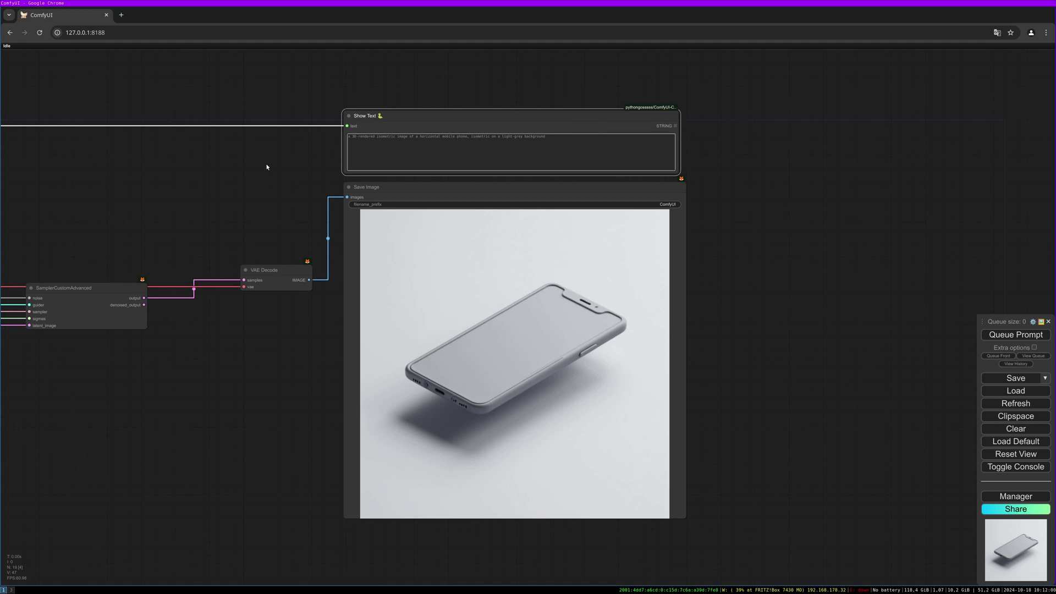
Step: Move the Index node beside Show Text, set control_after_generate to fixed, and render the brochure line
{"action": "key", "text": "period"}
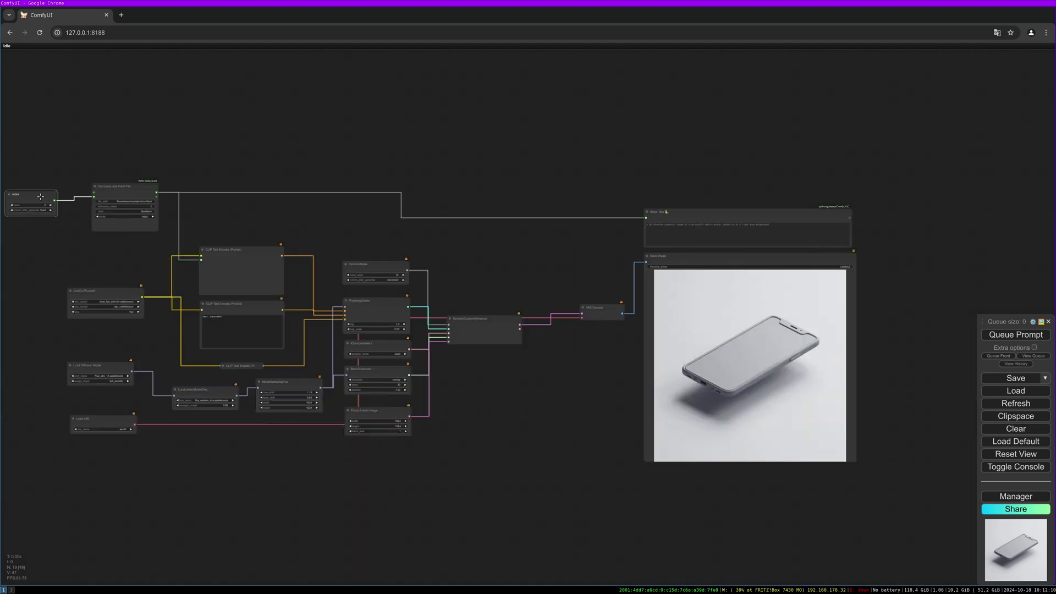
{"action": "left_click_drag", "start_coordinate": [40, 197], "coordinate": [624, 227]}
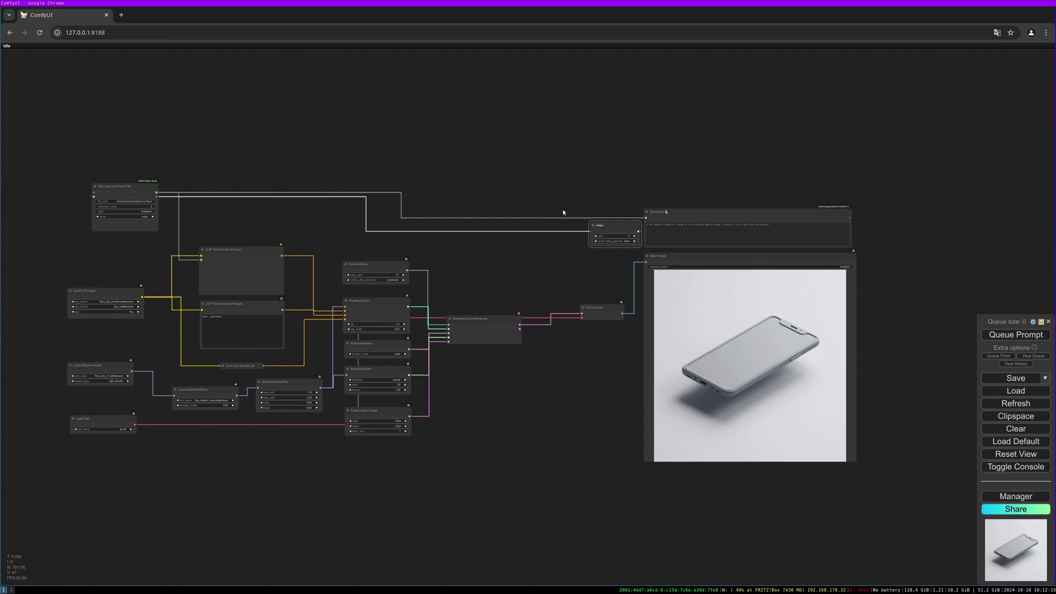
{"action": "left_click_drag", "start_coordinate": [722, 193], "coordinate": [396, 200]}
{"action": "scroll", "coordinate": [389, 204], "scroll_direction": "up", "scroll_amount": 5}
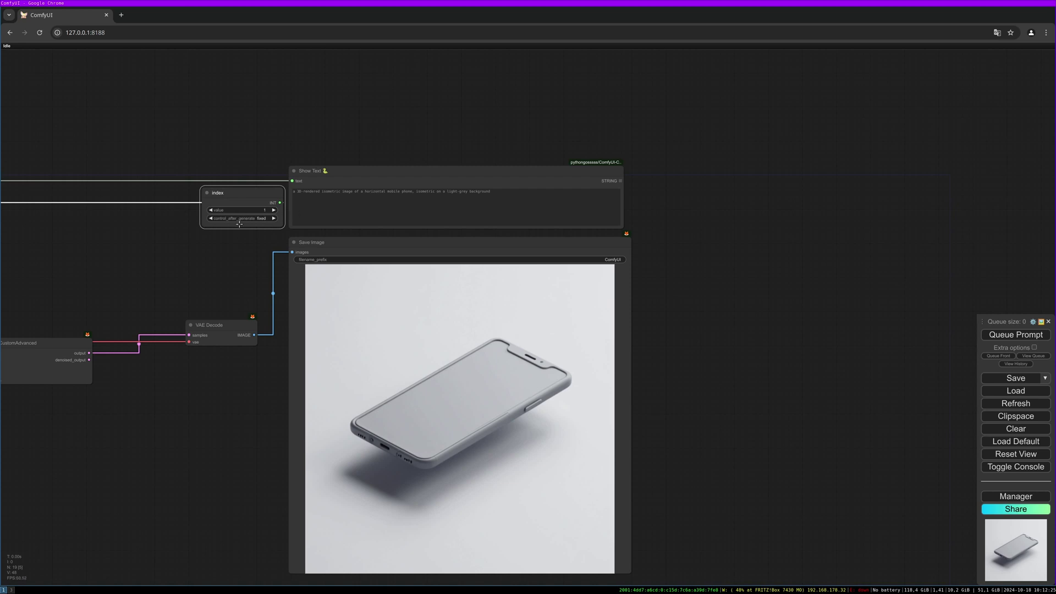
{"action": "left_click", "coordinate": [262, 219]}
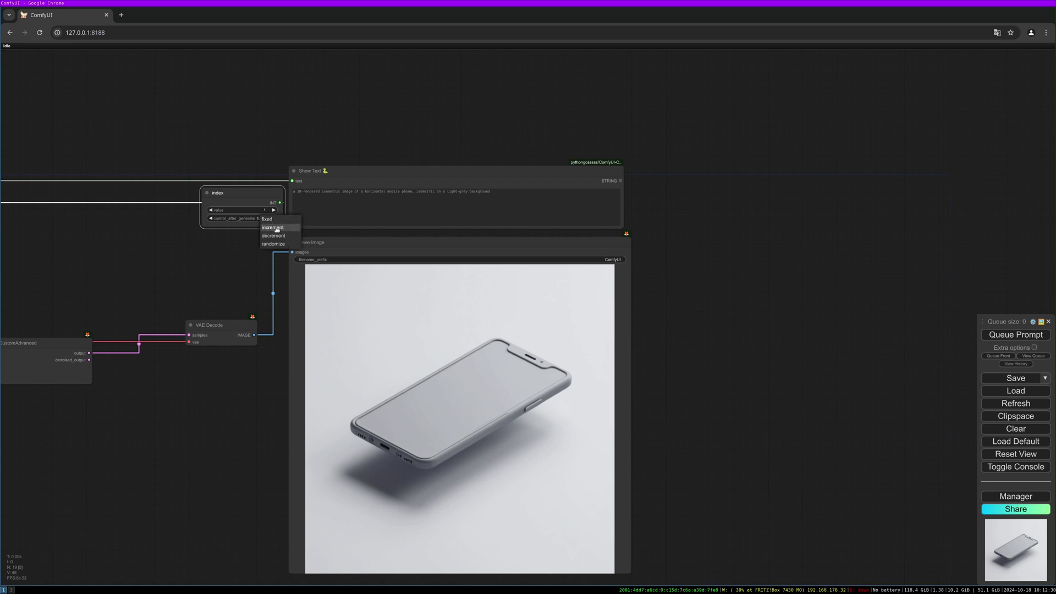
{"action": "left_click", "coordinate": [267, 219]}
{"action": "left_click_drag", "start_coordinate": [314, 237], "coordinate": [313, 193]}
{"action": "key", "text": "ctrl+Return"}
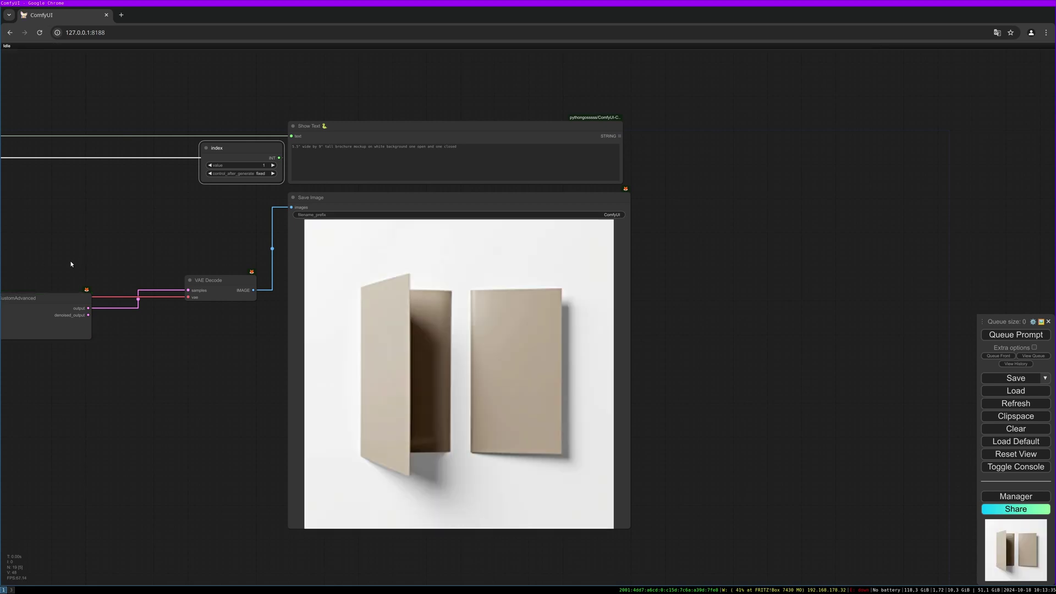
{"action": "left_click_drag", "start_coordinate": [71, 264], "coordinate": [233, 273]}
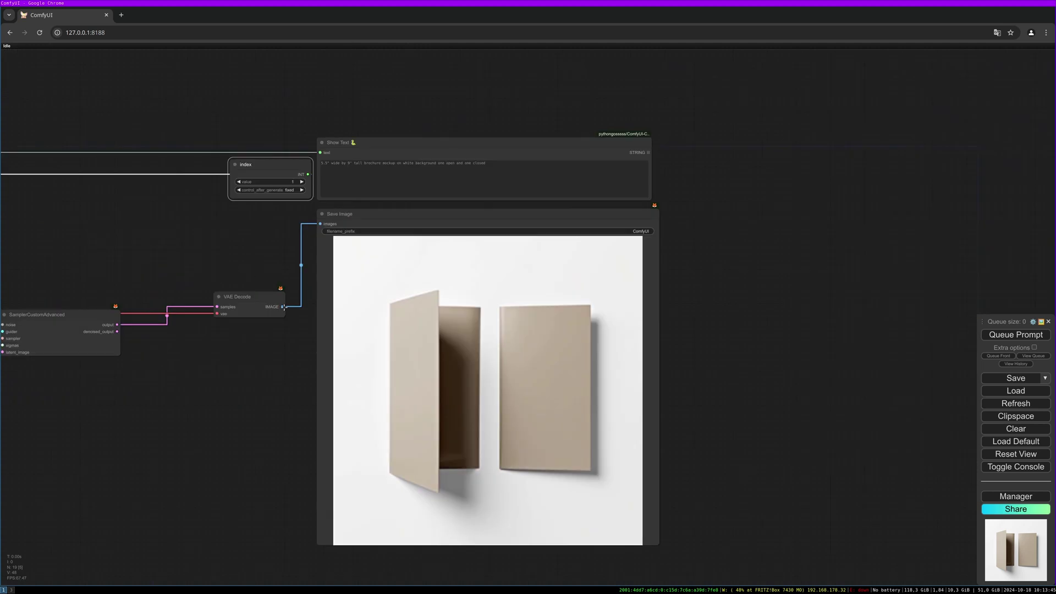
Step: Add an Upscale Image node fed by the decoded image, with a Load Upscale Model node linked
{"action": "left_click_drag", "start_coordinate": [283, 307], "coordinate": [694, 187]}
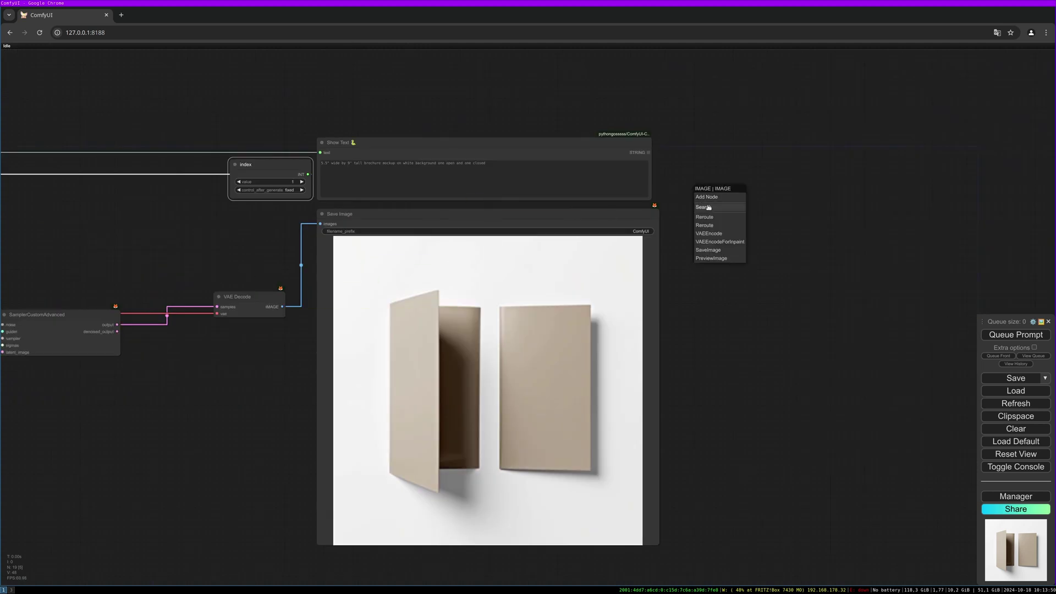
{"action": "left_click", "coordinate": [708, 207]}
{"action": "type", "text": "u"}
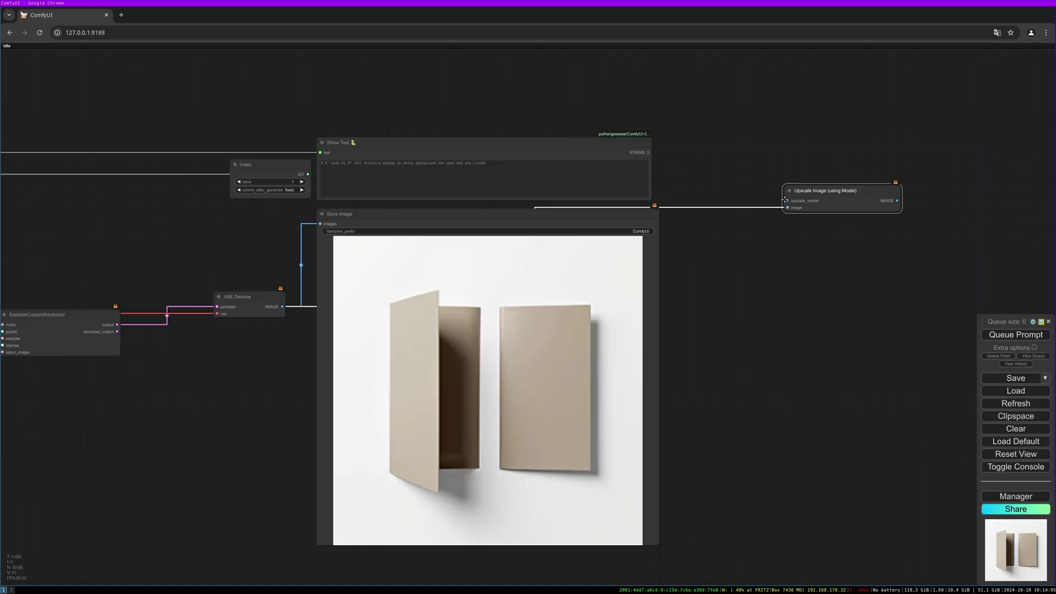
{"action": "left_click_drag", "start_coordinate": [804, 201], "coordinate": [722, 155]}
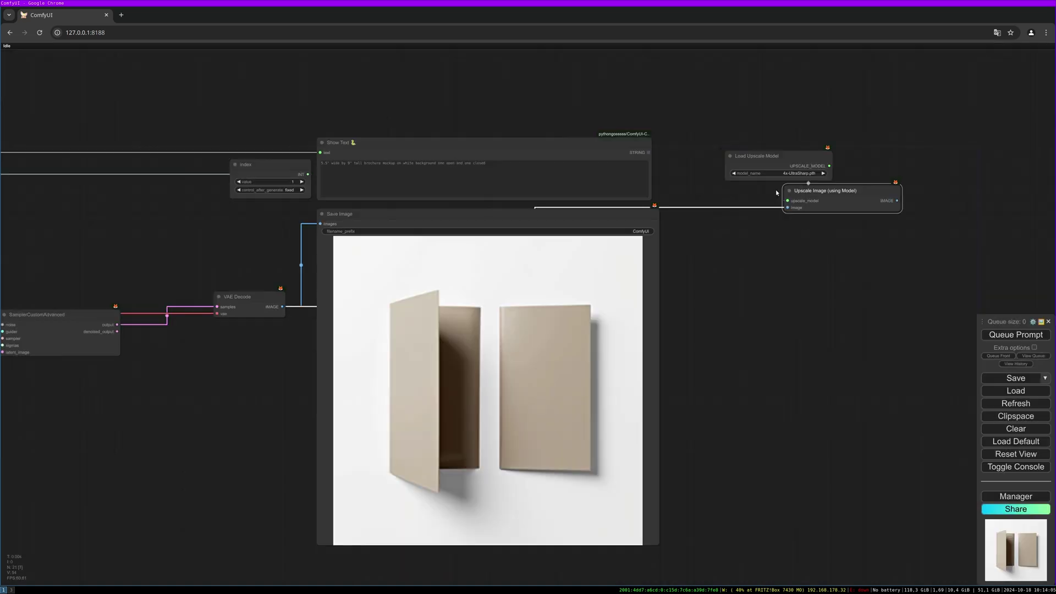
{"action": "left_click_drag", "start_coordinate": [771, 157], "coordinate": [668, 94]}
Step: Choose RealESRGAN_x4.pth, add a Preview Image for the upscaled output, and queue a render
{"action": "left_click", "coordinate": [696, 111]}
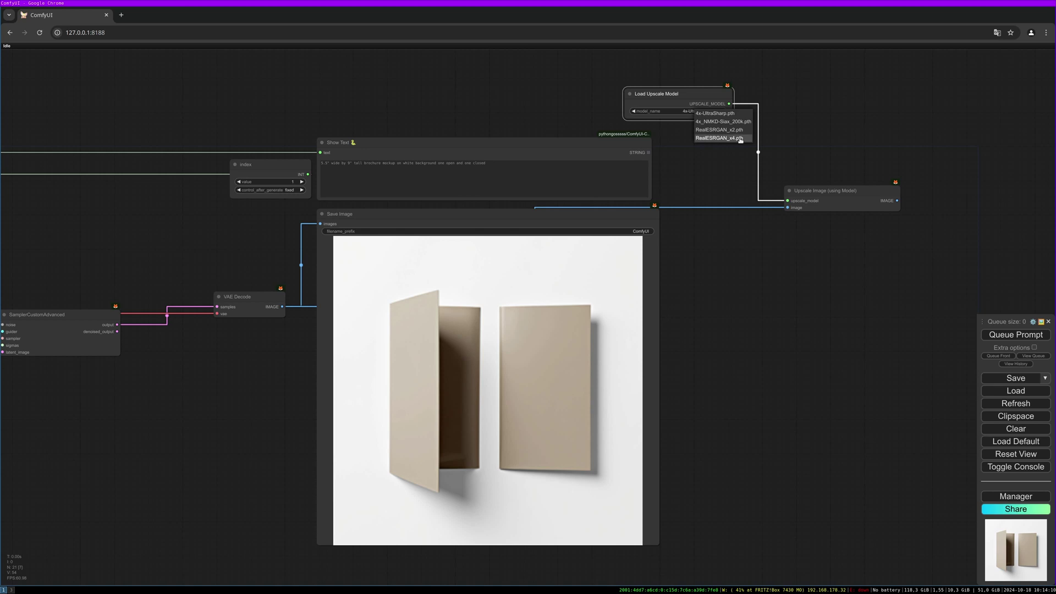
{"action": "left_click", "coordinate": [741, 138]}
{"action": "left_click_drag", "start_coordinate": [661, 94], "coordinate": [583, 91]}
{"action": "left_click_drag", "start_coordinate": [897, 197], "coordinate": [766, 217]}
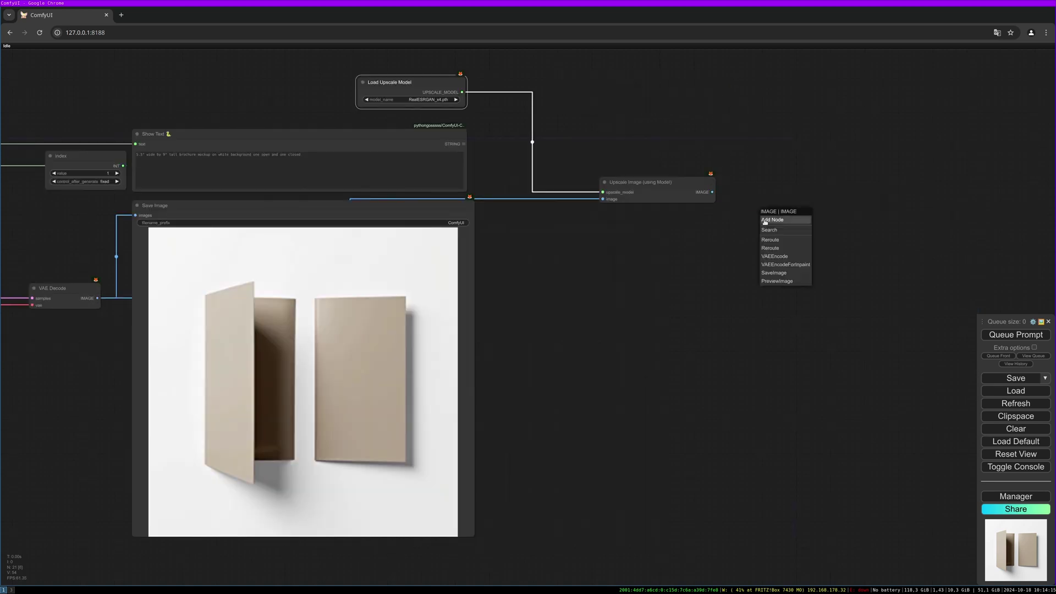
{"action": "left_click", "coordinate": [776, 281]}
{"action": "left_click_drag", "start_coordinate": [641, 182], "coordinate": [585, 111]}
{"action": "left_click", "coordinate": [1017, 334]}
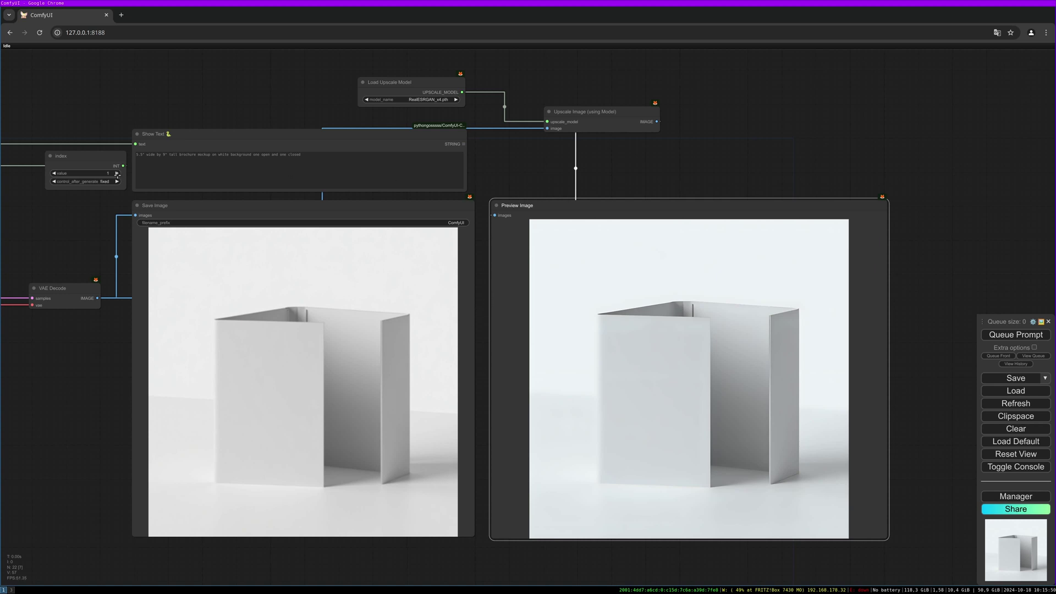
Step: Set the prompt index to 2 and queue the letter-size document layout mockup render
{"action": "left_click", "coordinate": [117, 173]}
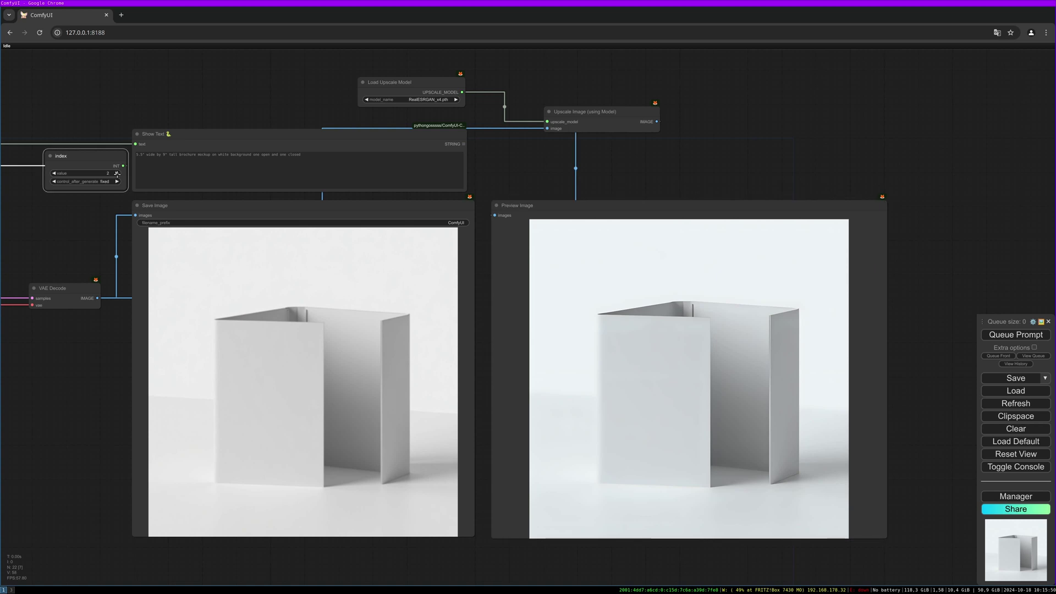
{"action": "left_click", "coordinate": [1010, 337]}
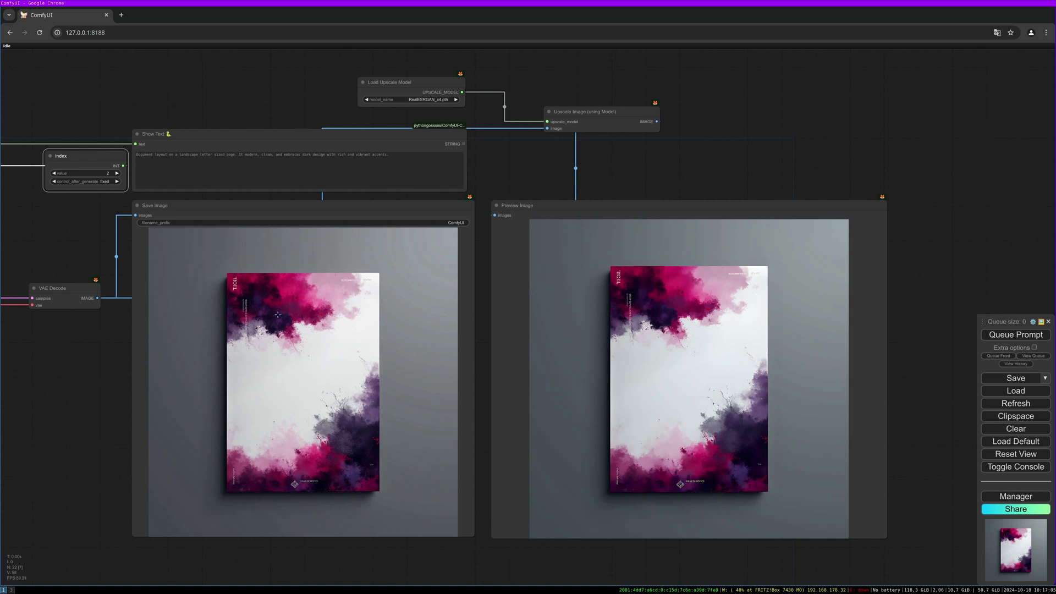
Step: Tile the prompts file beside ComfyUI and raise the prompt index to 3
{"action": "left_click", "coordinate": [148, 159]}
{"action": "key", "text": "super+minus"}
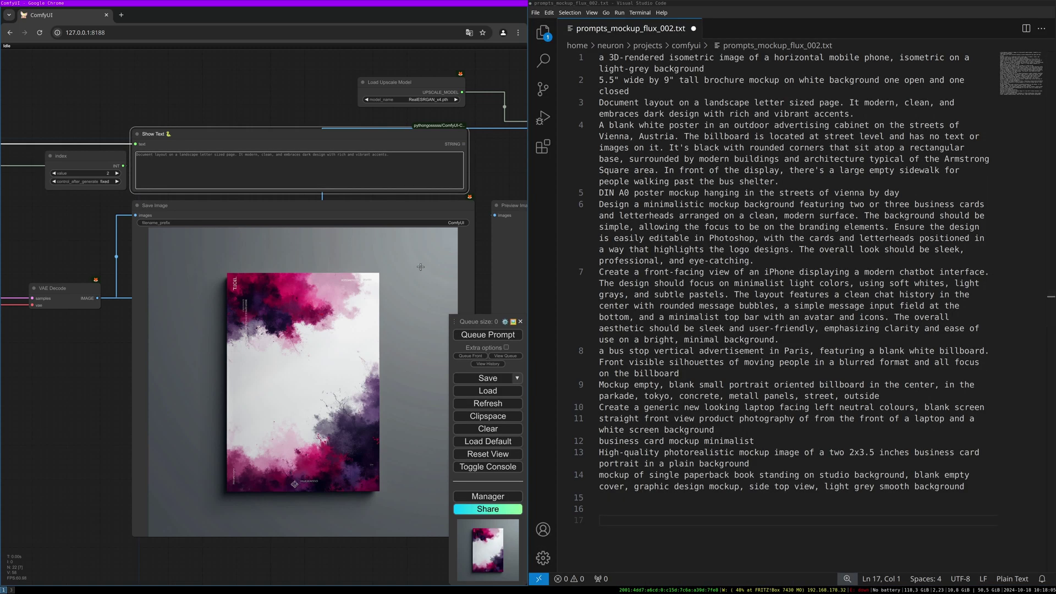
{"action": "left_click_drag", "start_coordinate": [494, 185], "coordinate": [464, 187]}
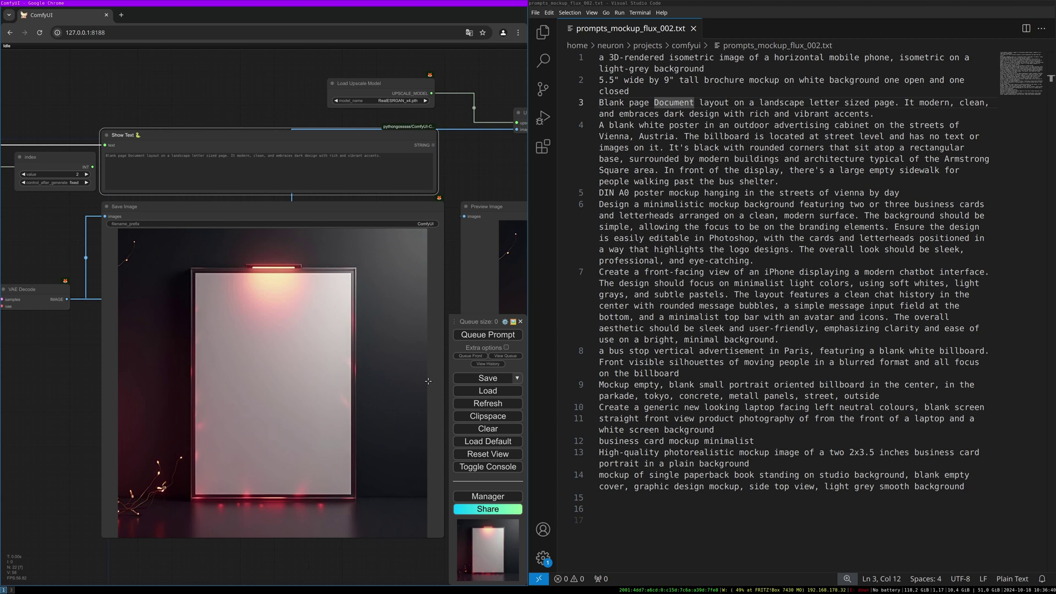
{"action": "left_click_drag", "start_coordinate": [427, 380], "coordinate": [344, 316]}
{"action": "left_click", "coordinate": [25, 169]}
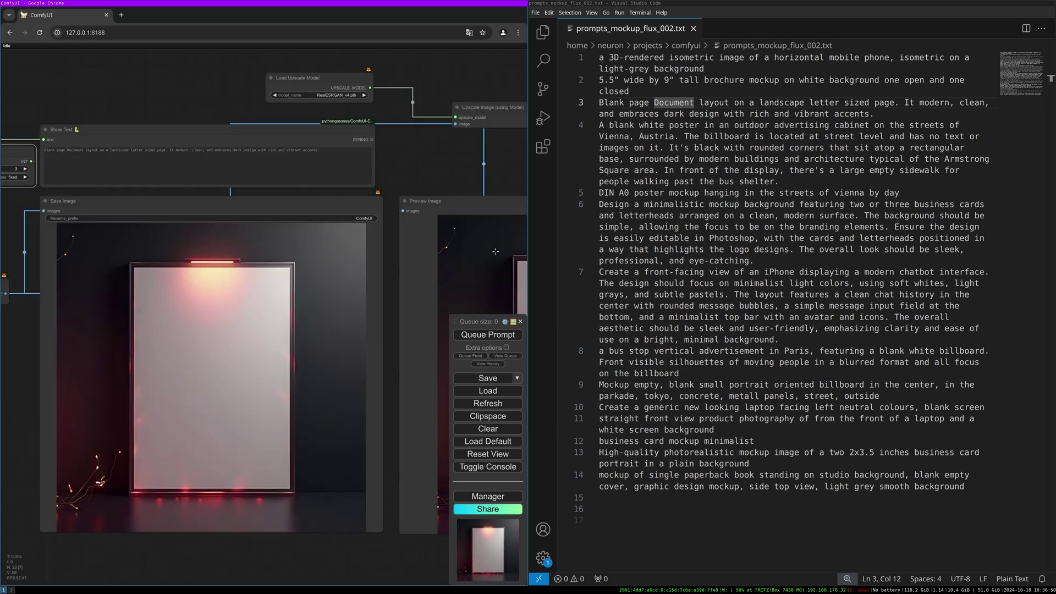
Step: Queue the Vienna advertising cabinet prompt and watch it render in Preview Image
{"action": "left_click", "coordinate": [494, 336]}
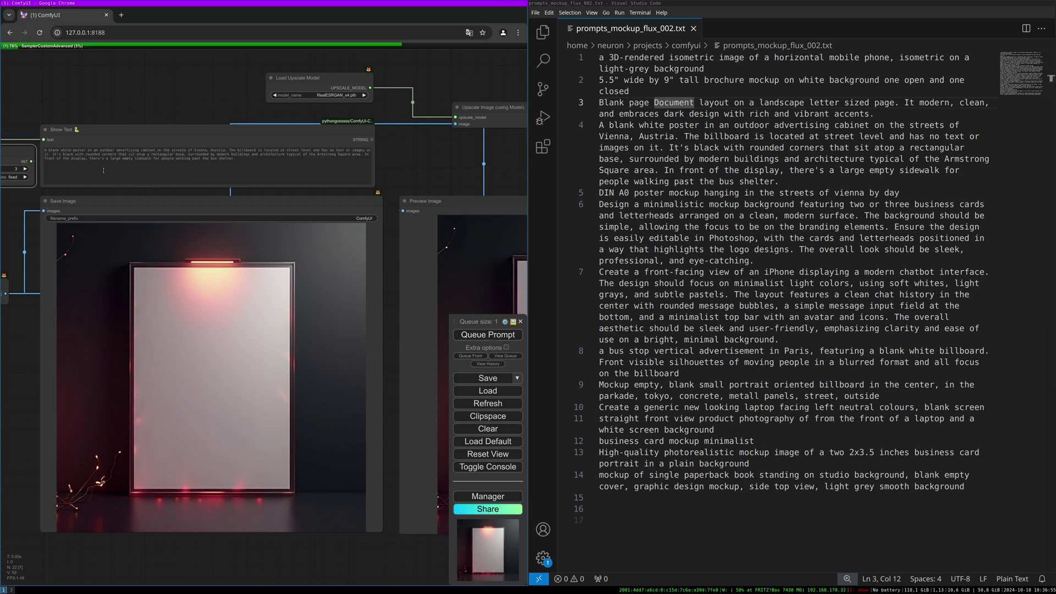
{"action": "left_click_drag", "start_coordinate": [147, 109], "coordinate": [193, 112]}
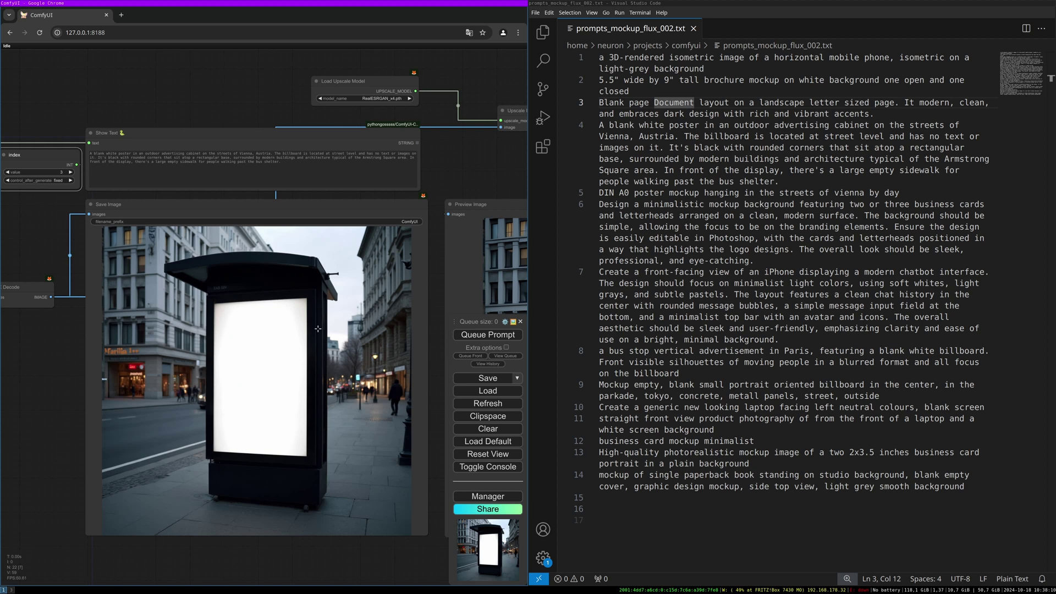
{"action": "scroll", "coordinate": [340, 402], "scroll_direction": "down", "scroll_amount": 2}
{"action": "left_click_drag", "start_coordinate": [340, 402], "coordinate": [440, 352]}
{"action": "scroll", "coordinate": [182, 161], "scroll_direction": "up", "scroll_amount": 2}
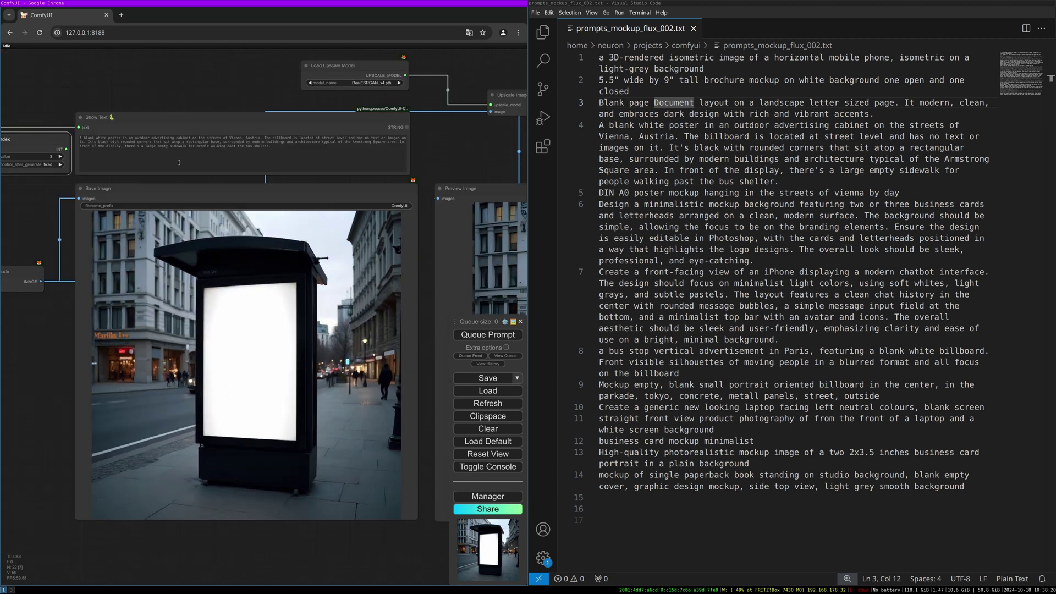
{"action": "left_click_drag", "start_coordinate": [242, 146], "coordinate": [248, 171]}
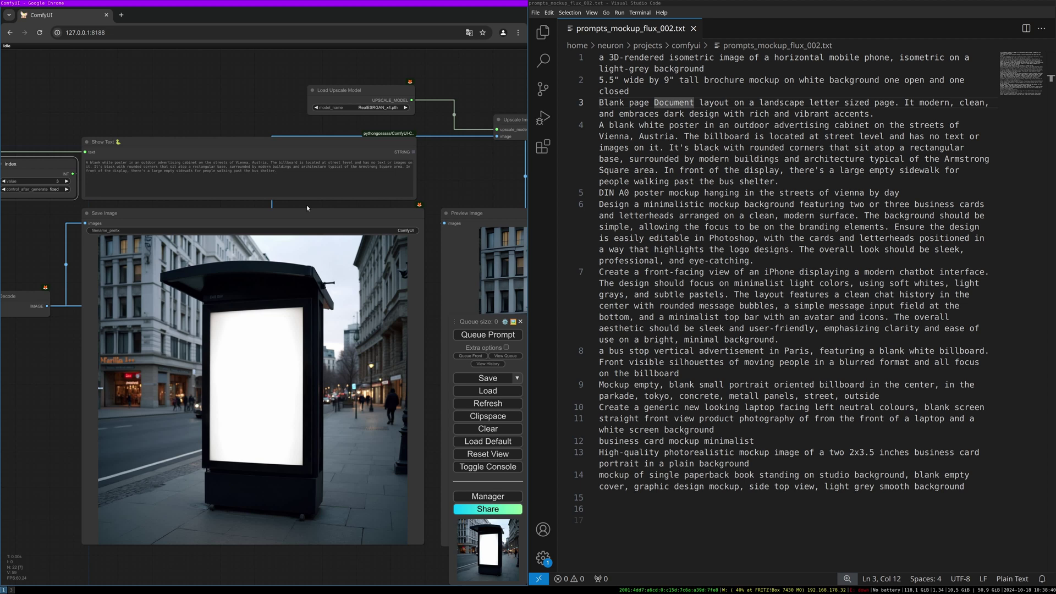
{"action": "scroll", "coordinate": [307, 208], "scroll_direction": "right", "scroll_amount": 1}
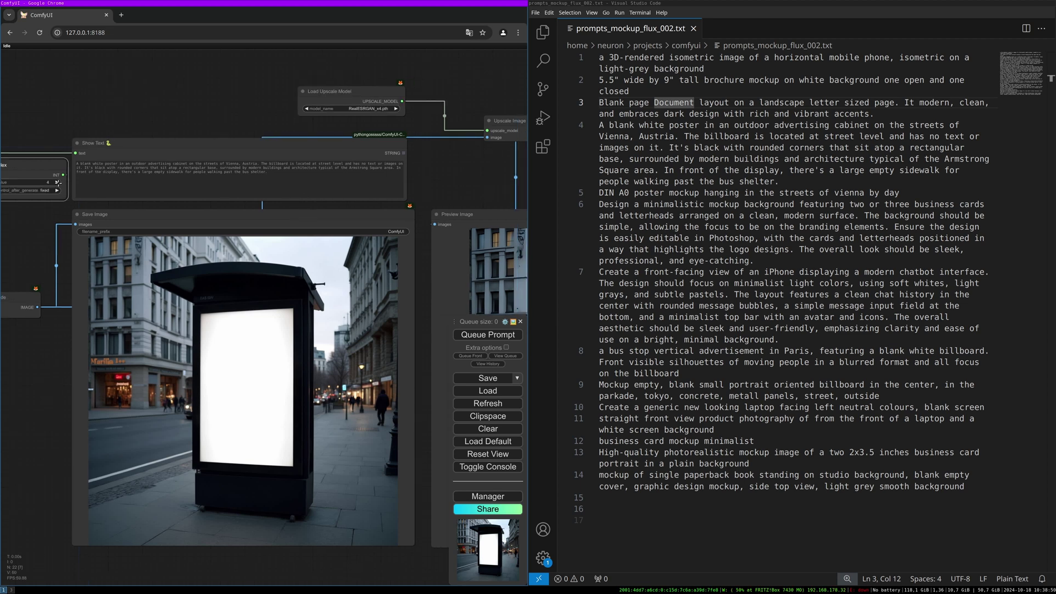
Step: Queue the hanging poster render, then set index 5 and queue the business card mockup
{"action": "key", "text": "ctrl+Return"}
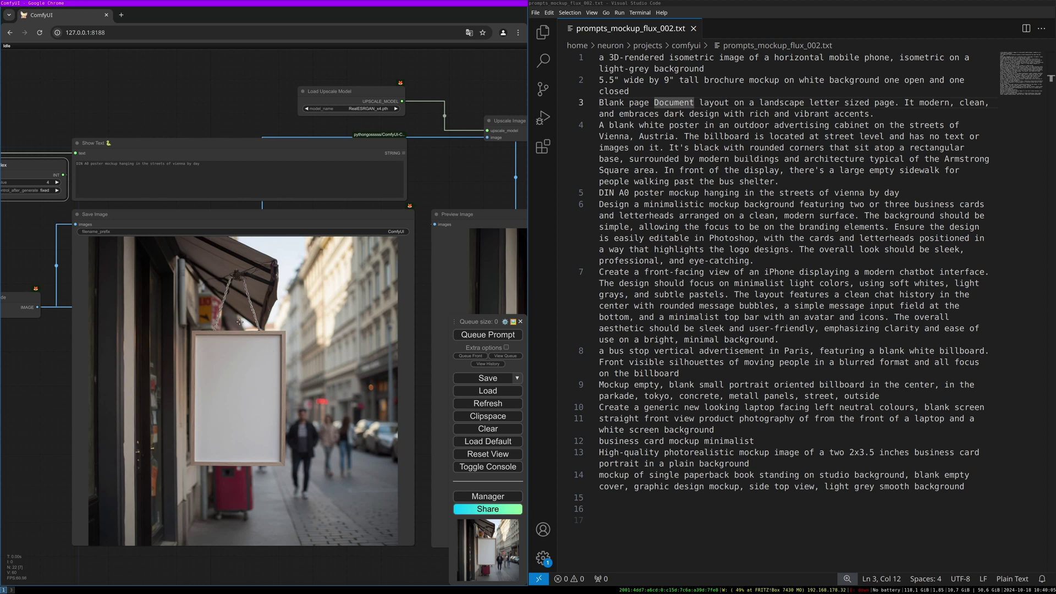
{"action": "left_click", "coordinate": [58, 182]}
{"action": "key", "text": "ctrl+Return"}
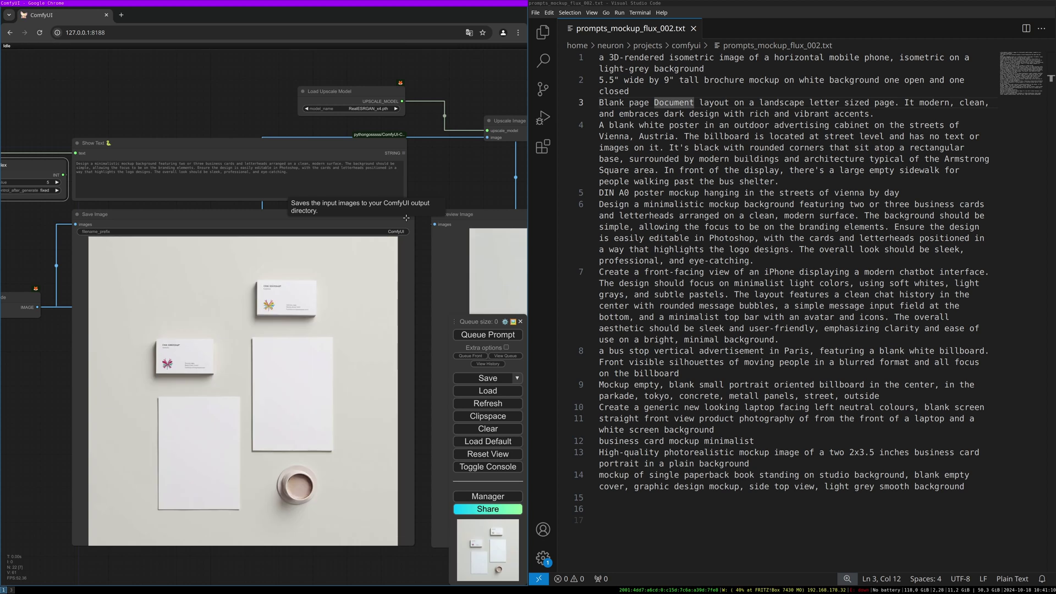
Step: Queue the index-6 iPhone chatbot interface prompt and wait for the render
{"action": "key", "text": "ctrl+Return"}
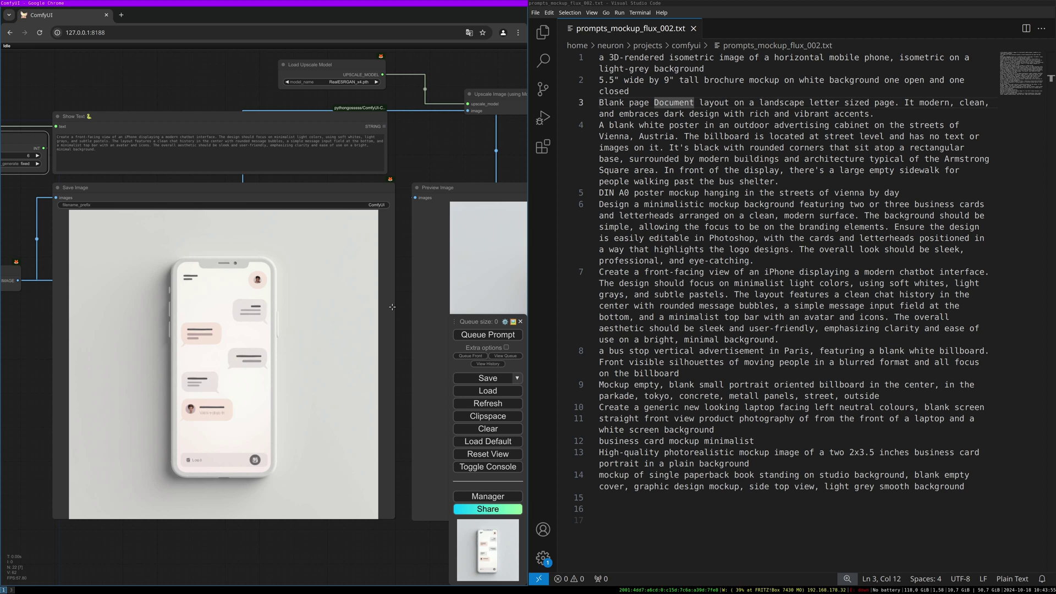
{"action": "scroll", "coordinate": [414, 295], "scroll_direction": "left", "scroll_amount": 3}
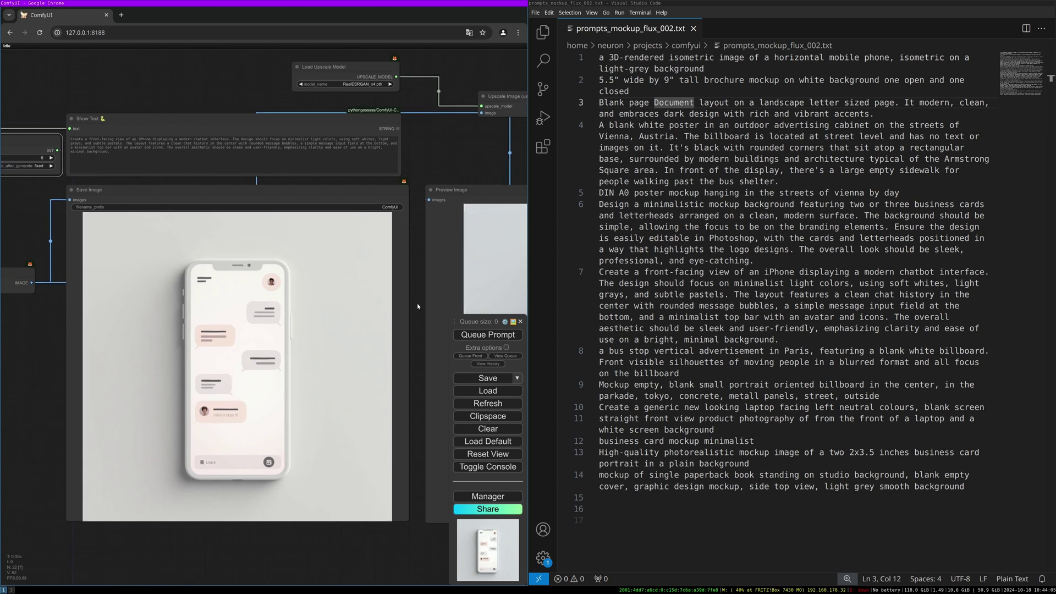
{"action": "scroll", "coordinate": [414, 315], "scroll_direction": "up", "scroll_amount": 2}
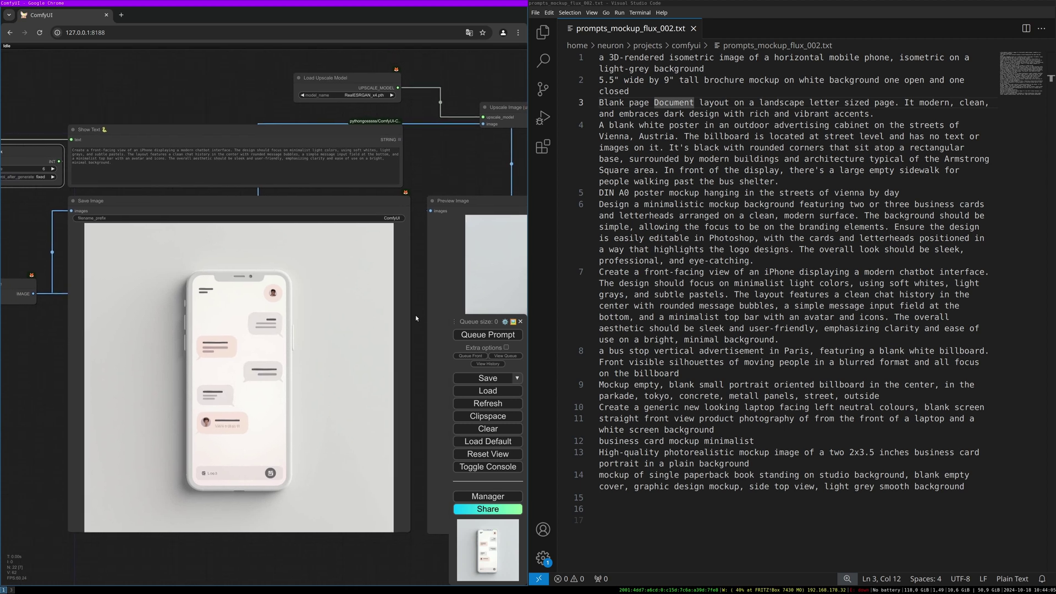
Step: Step the prompt index to 7 and then 8, queuing a render at each
{"action": "left_click", "coordinate": [54, 170]}
{"action": "key", "text": "ctrl+Return"}
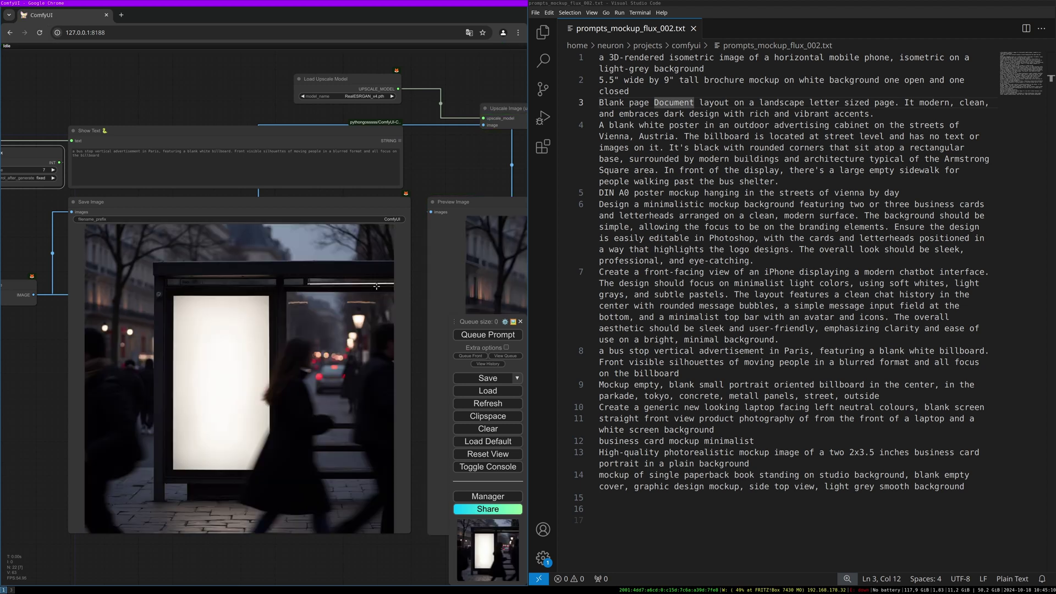
{"action": "left_click", "coordinate": [53, 170]}
{"action": "left_click", "coordinate": [462, 333]}
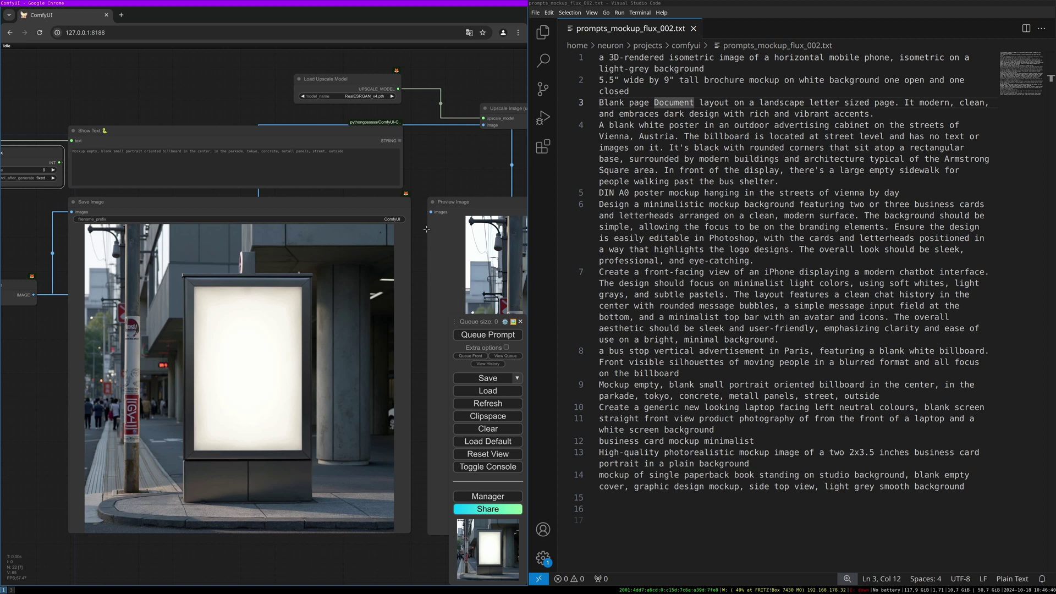
{"action": "left_click", "coordinate": [488, 334]}
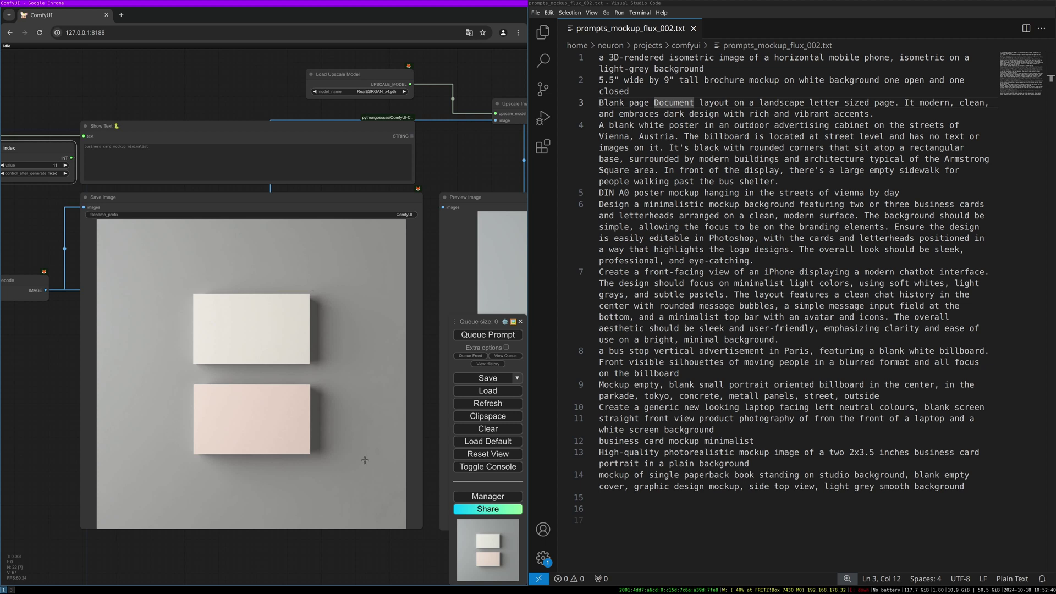
Step: Render the blank paperback book prompt, then return to the prompt text file
{"action": "left_click", "coordinate": [480, 335]}
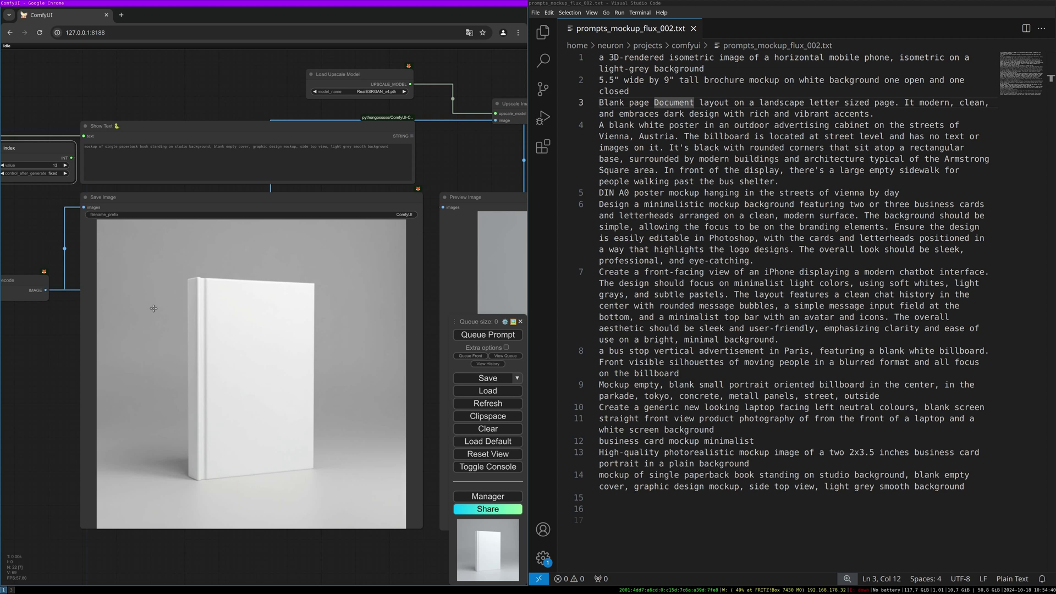
{"action": "key", "text": "ctrl+End"}
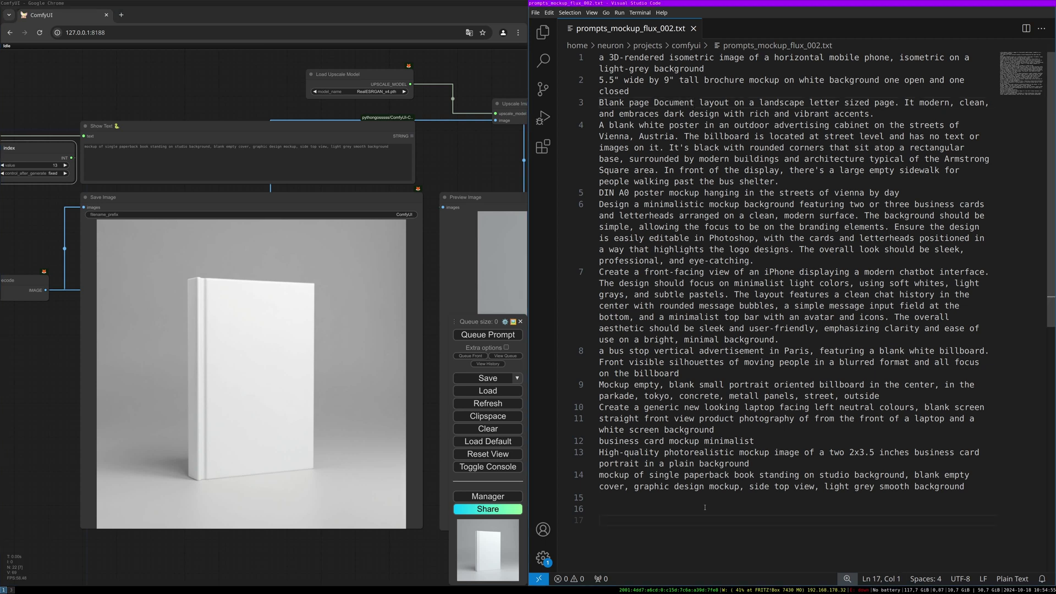